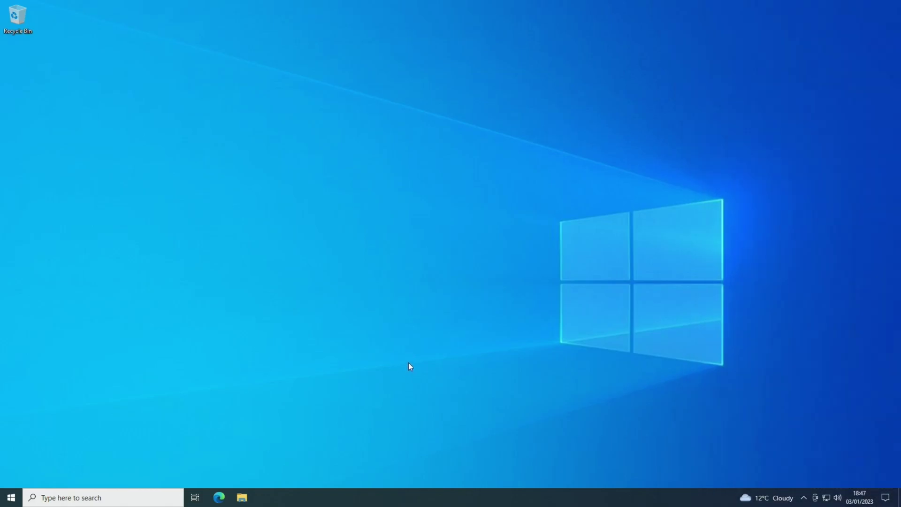
Search 'MSI afterburner' in Edge and open the official MSI Afterburner page on msi.com
click(219, 497)
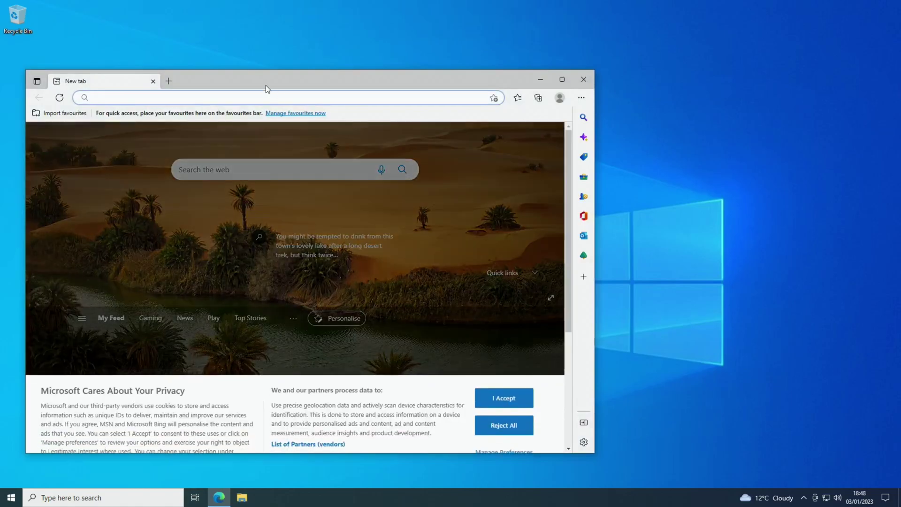
drag(265, 85, 390, 35)
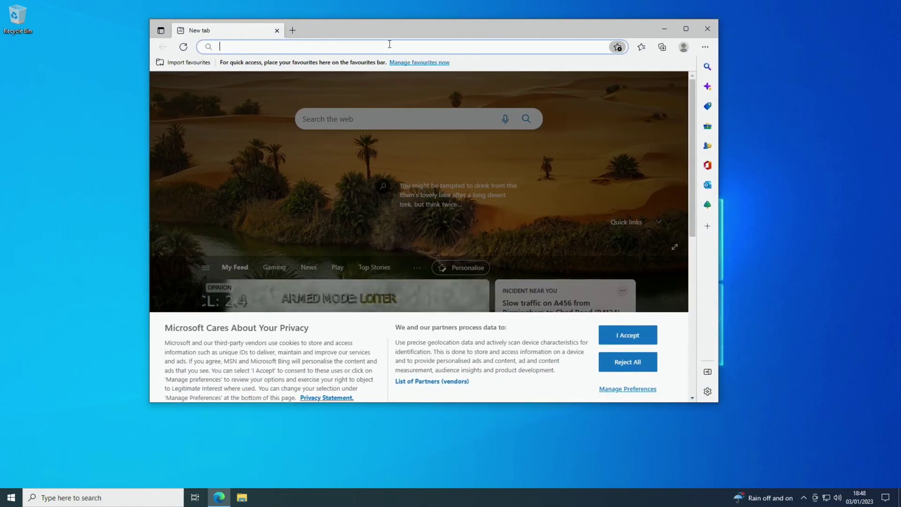
click(388, 48)
text(MSI afterburner)
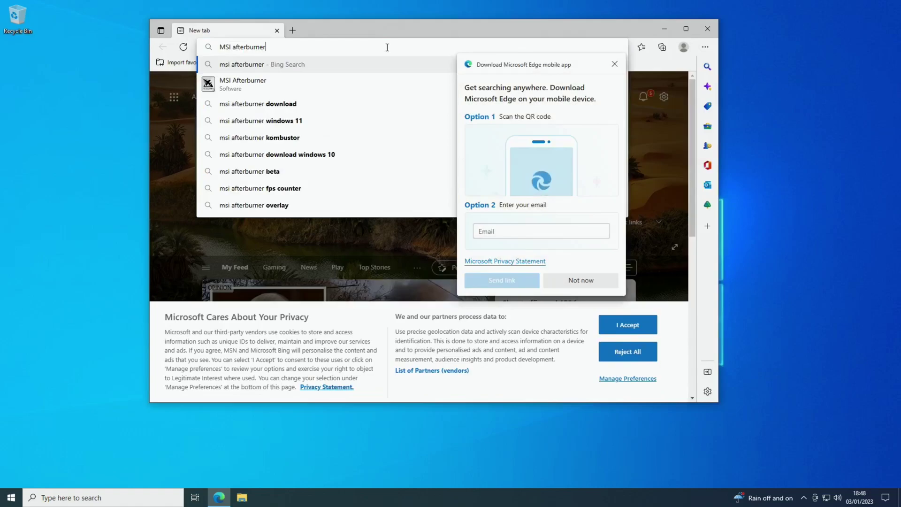
key(Return)
click(269, 142)
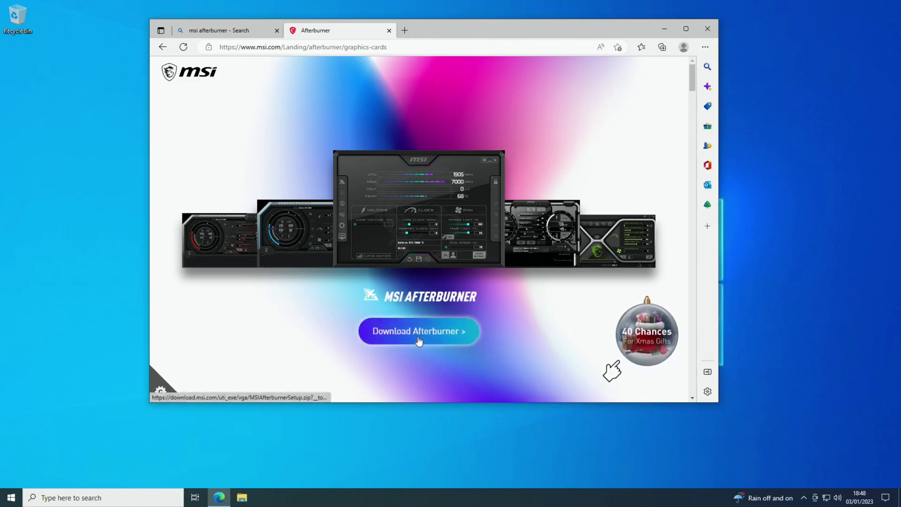
Close Edge, extract the MSIAfterburnerSetup archive in Downloads, and launch MSIAfterburnerSetup465Beta2.exe
click(704, 30)
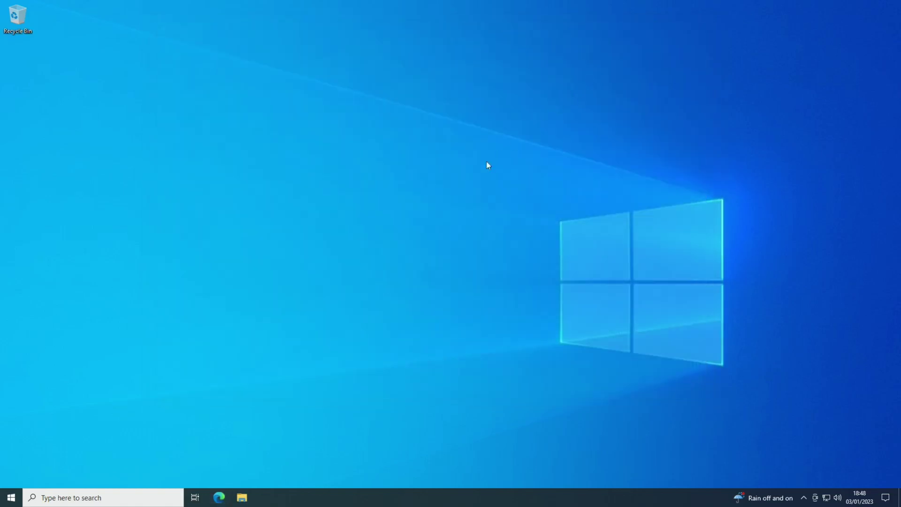
click(248, 497)
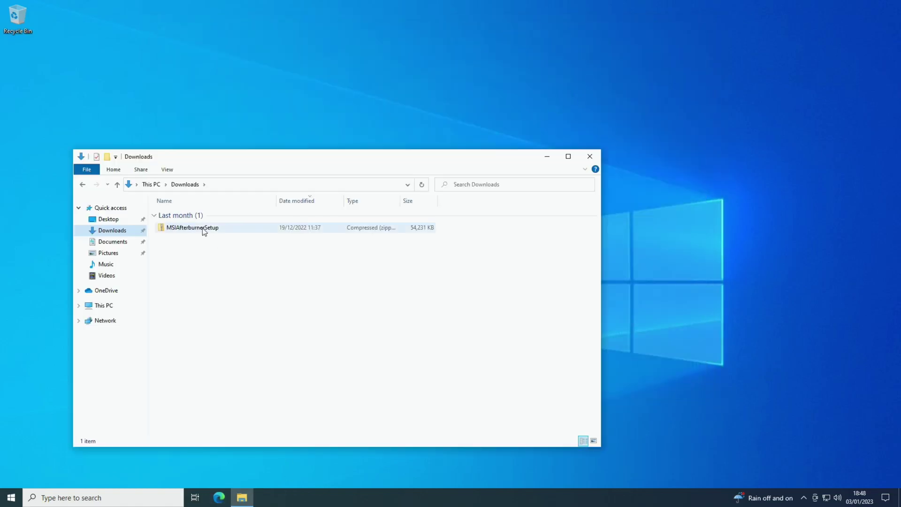
right_click(202, 228)
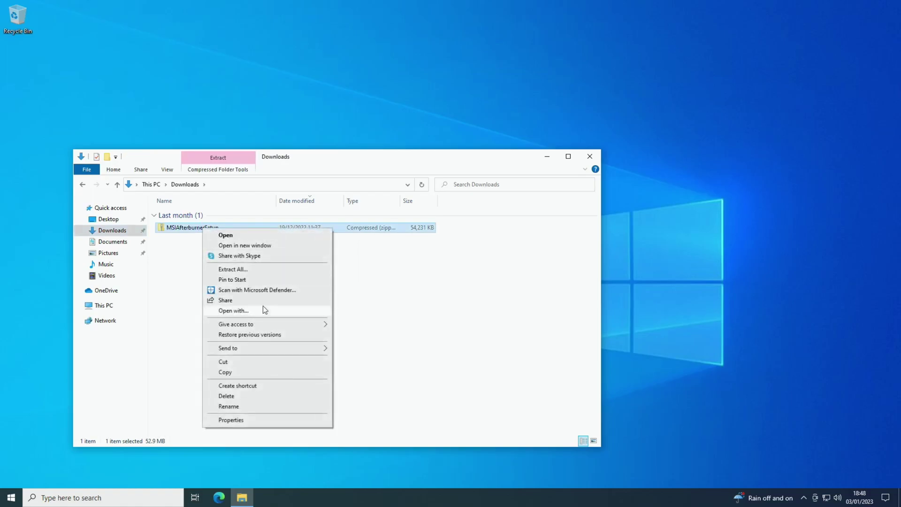
click(257, 270)
click(535, 339)
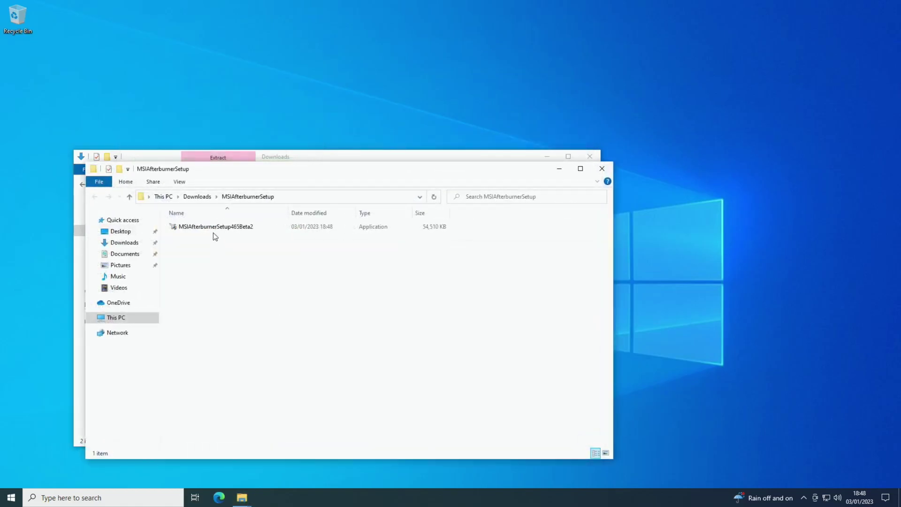
double_click(213, 227)
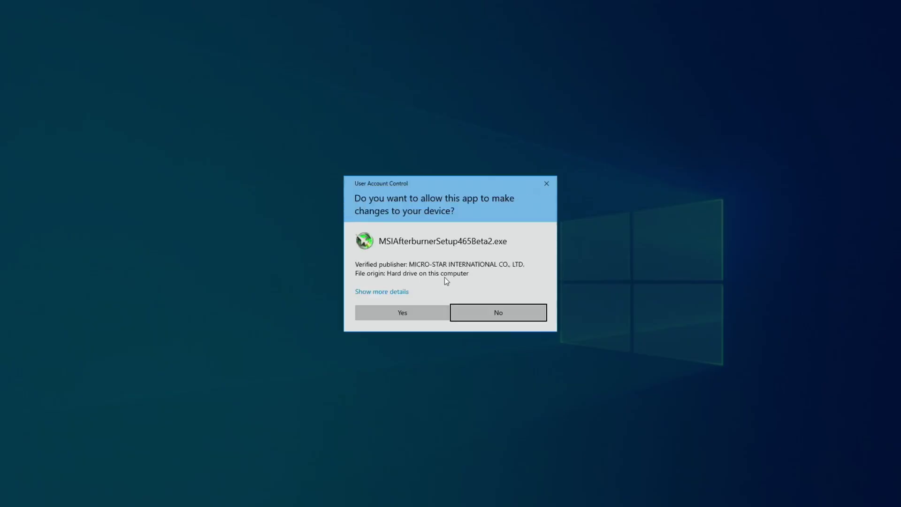
Approve the UAC prompt, accept the licence, and install Afterburner plus RivaTuner Statistics Server to default locations
click(407, 315)
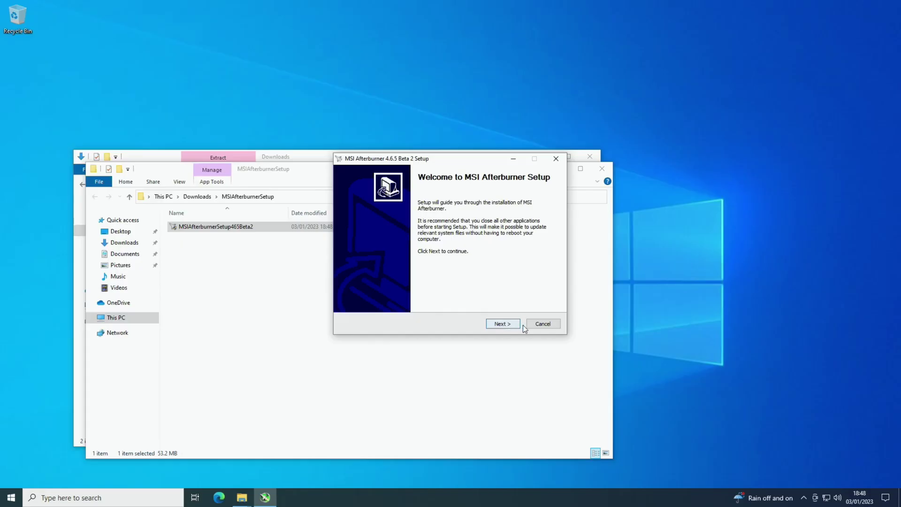
click(503, 324)
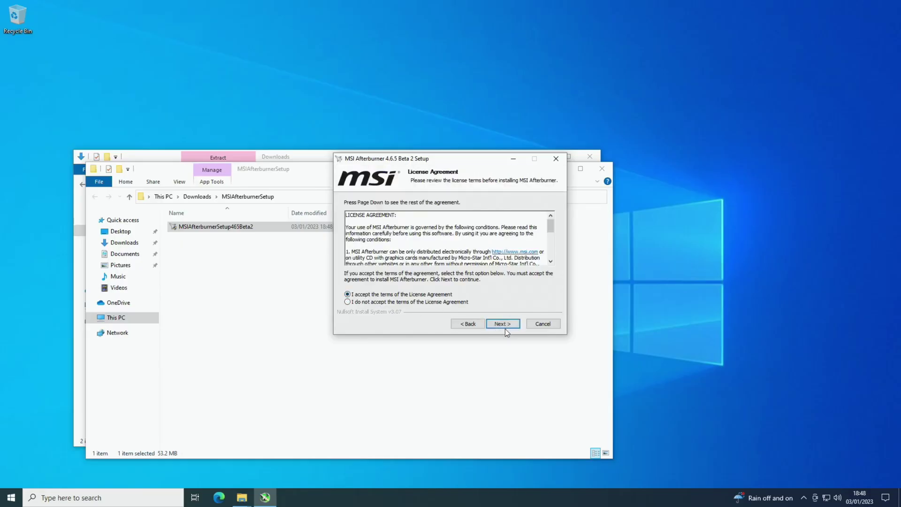
click(505, 327)
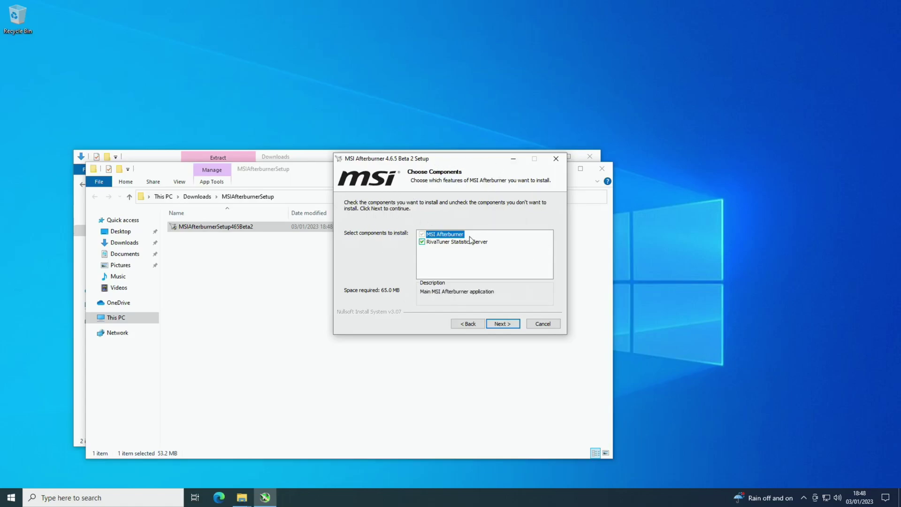
mouse_move(445, 235)
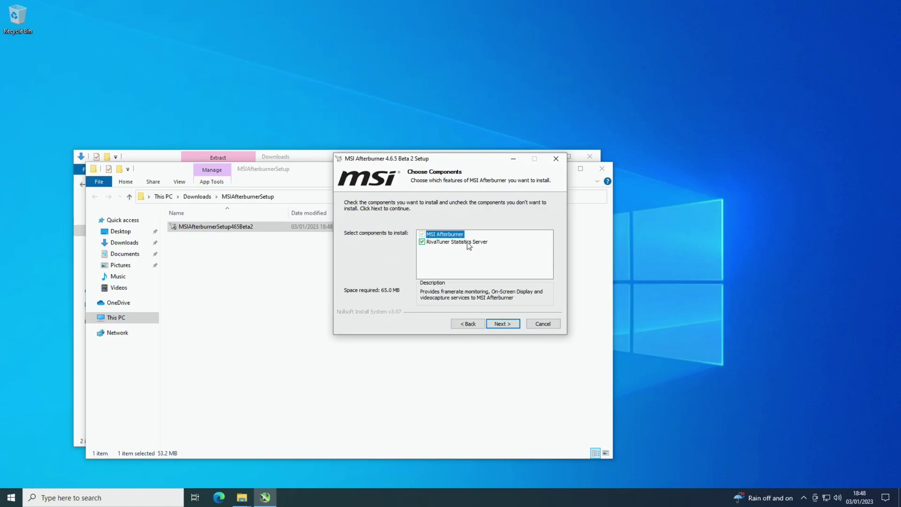
mouse_move(490, 242)
click(506, 325)
click(502, 323)
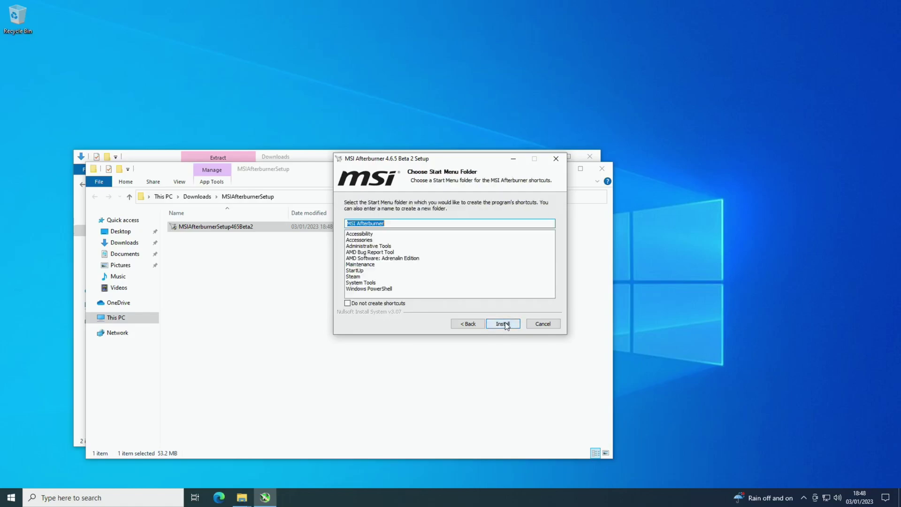
click(506, 324)
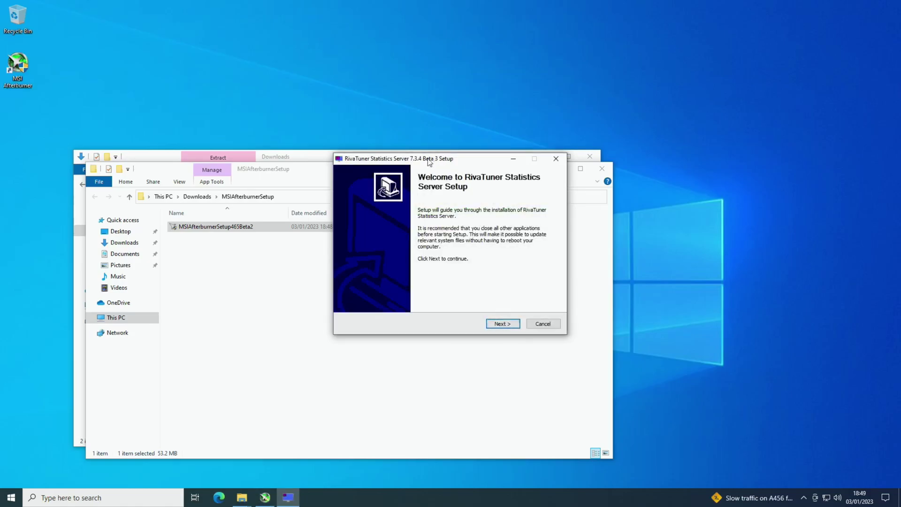
Accept the RivaTuner Statistics Server licence, install it to the default folder, and finish its setup
mouse_move(428, 159)
mouse_down()
mouse_move(483, 205)
mouse_move(434, 173)
mouse_up()
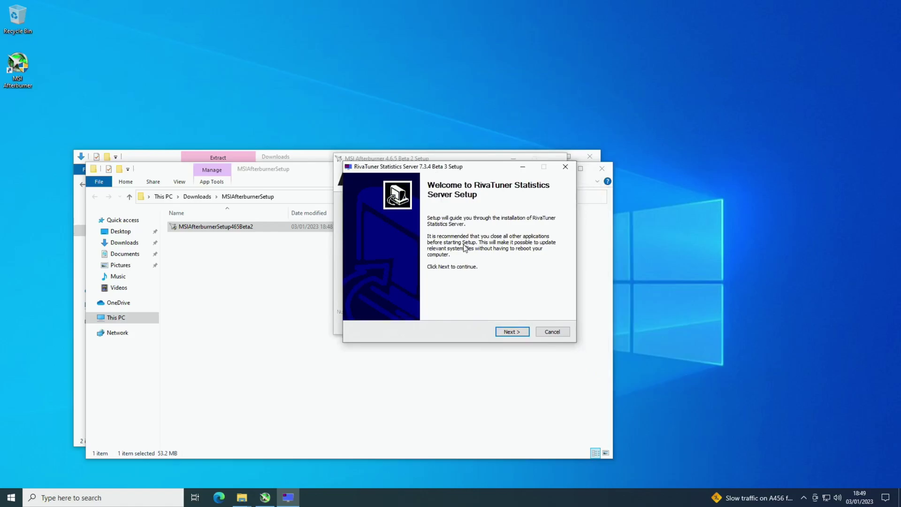
click(512, 332)
click(357, 302)
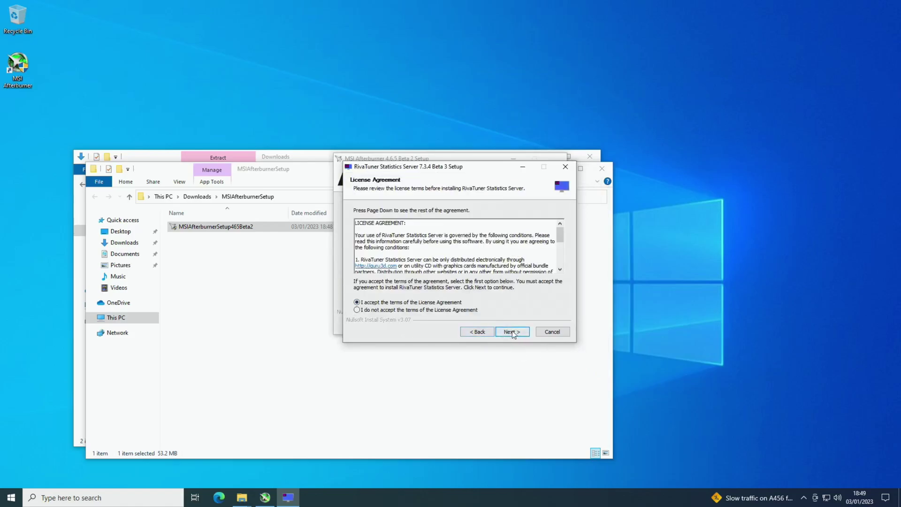
click(511, 332)
click(509, 332)
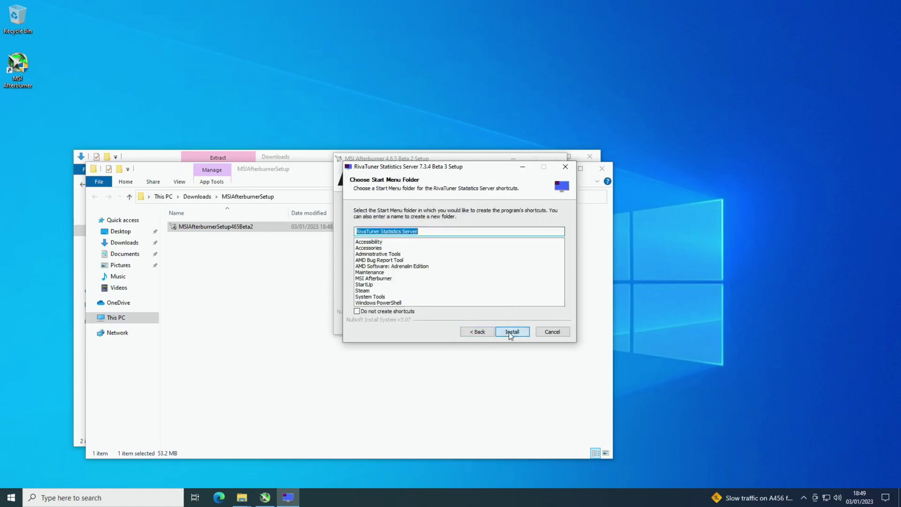
click(512, 332)
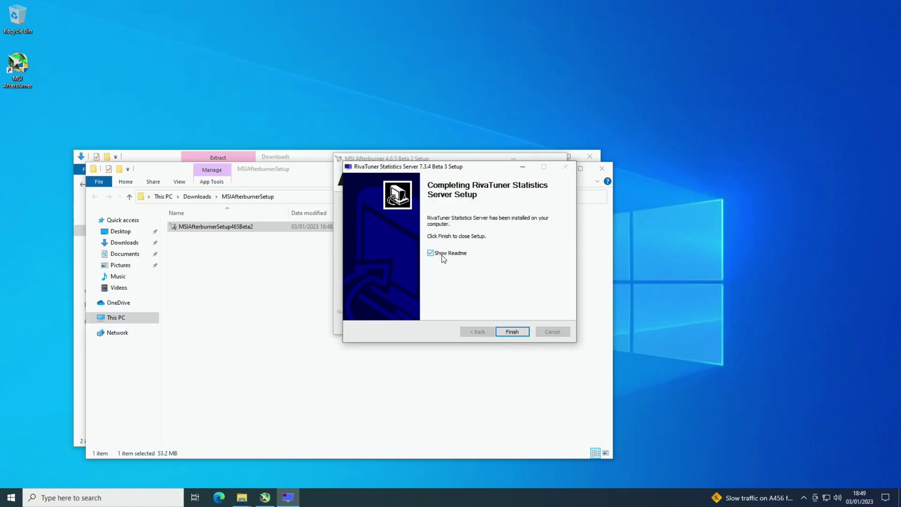
click(513, 331)
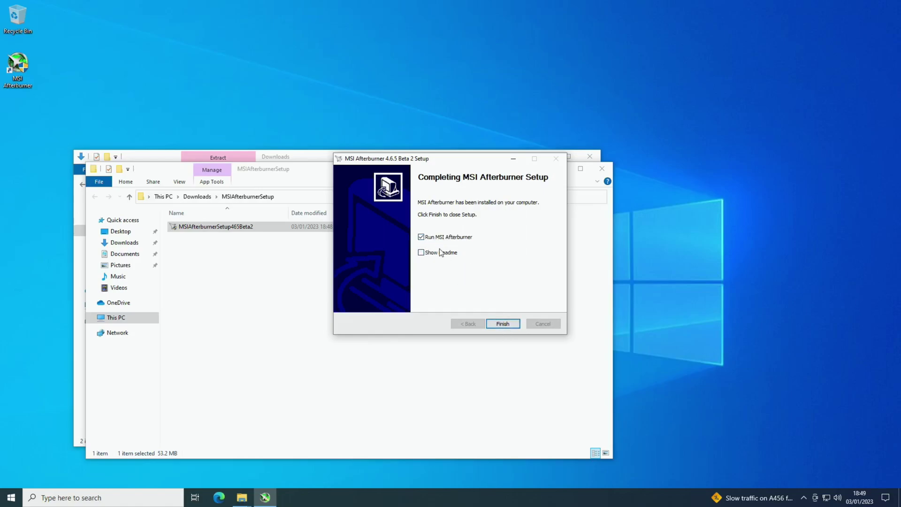
Finish the Afterburner setup with 'Run MSI Afterburner' checked so the program launches
click(501, 324)
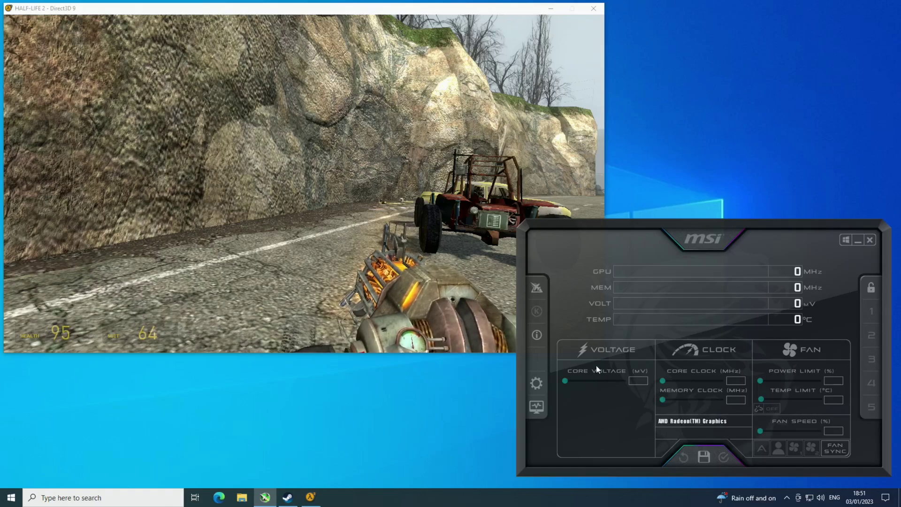
Open Afterburner's properties on the Monitoring tab and scroll the graph list to the framerate entries
click(537, 384)
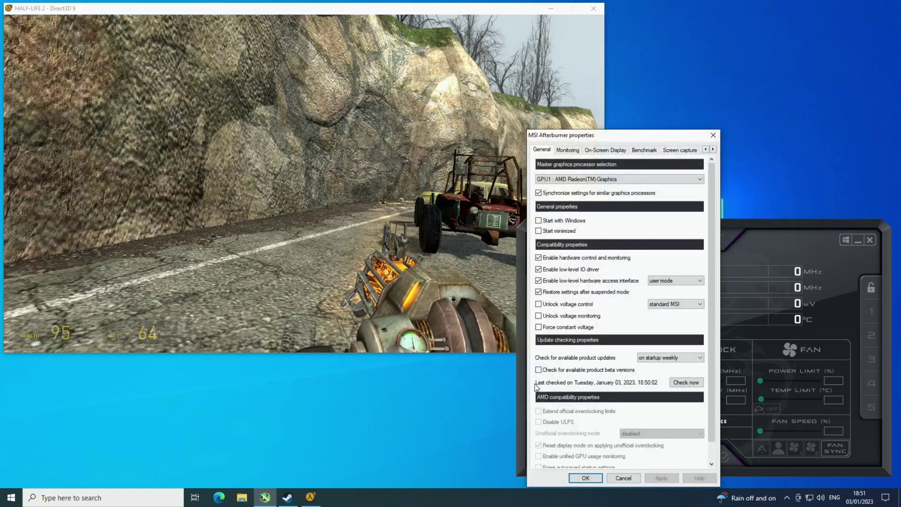
drag(605, 136, 584, 117)
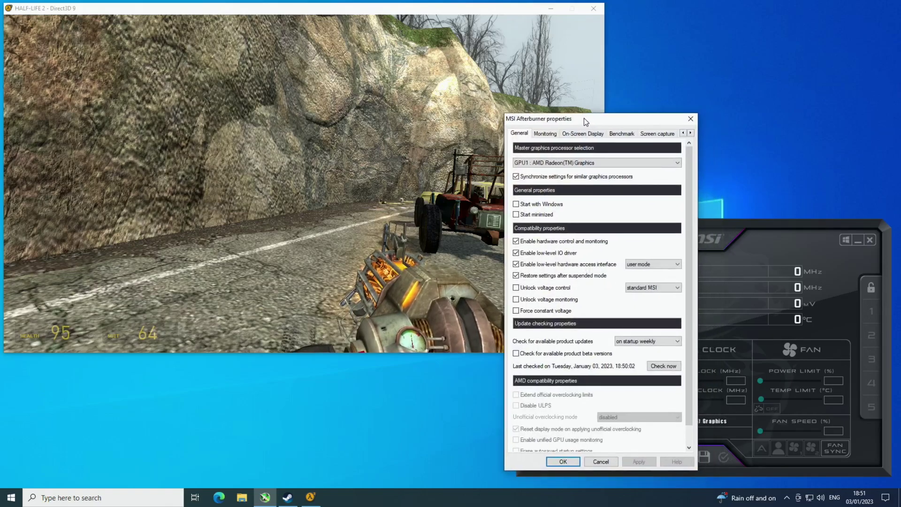
click(545, 133)
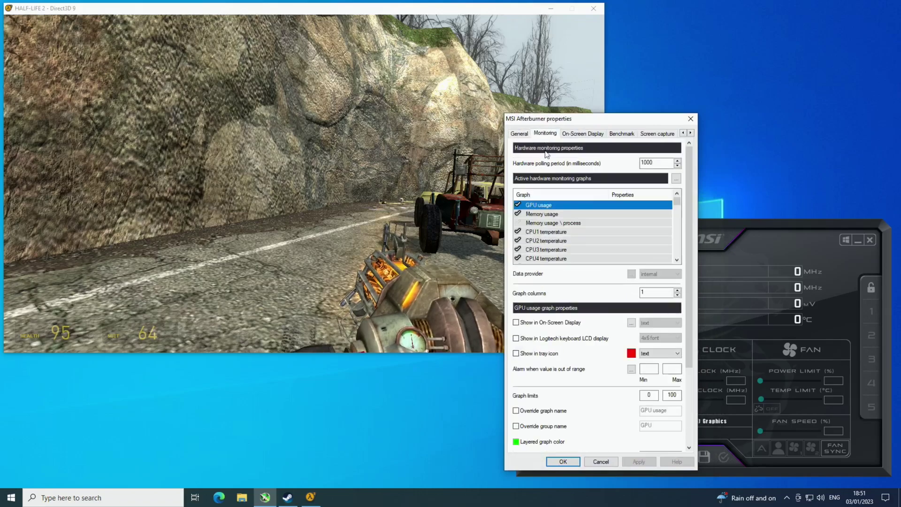
click(518, 205)
click(518, 205)
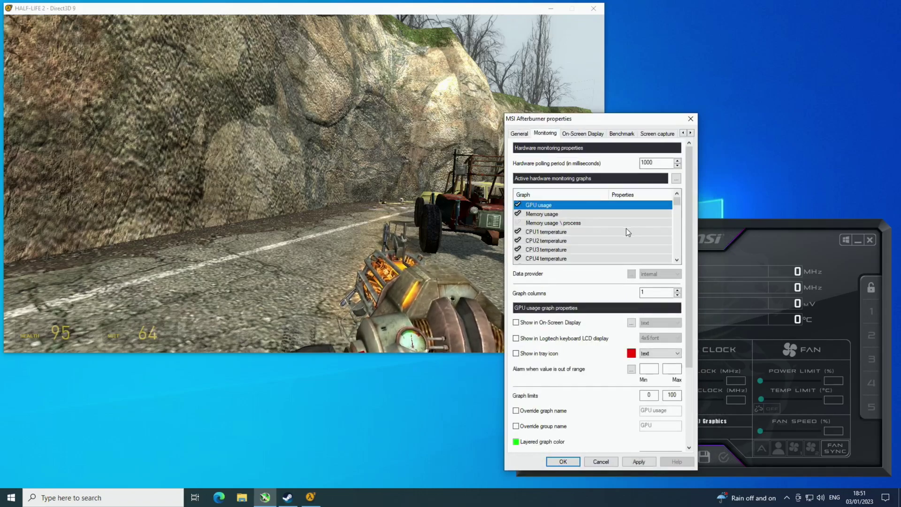
scroll(627, 228, down, 5)
scroll(591, 241, down, 5)
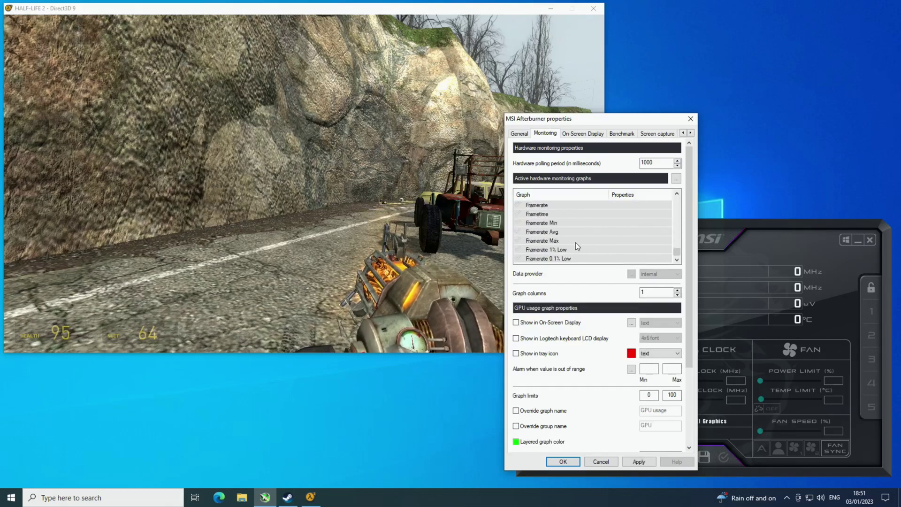
click(518, 260)
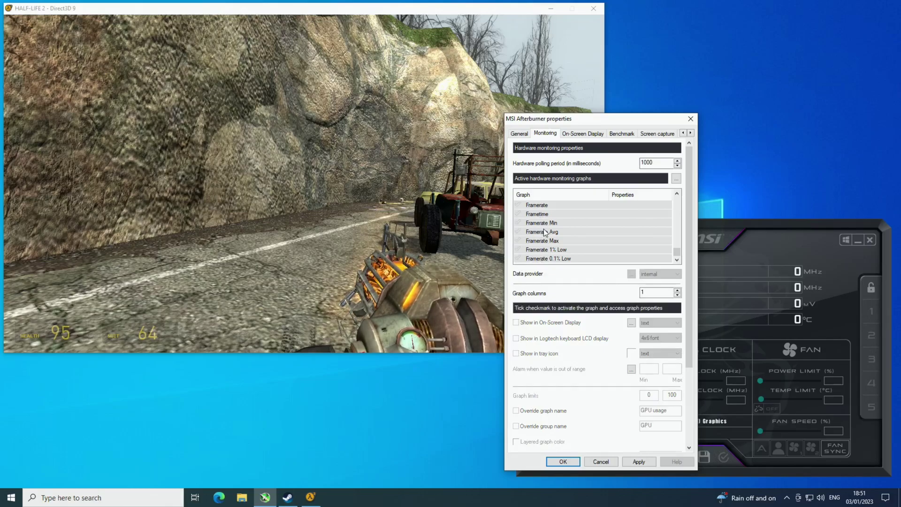
Activate Framerate, Frametime, Framerate Avg, 1% Low and 0.1% Low graphs and drag them to the list top
click(545, 206)
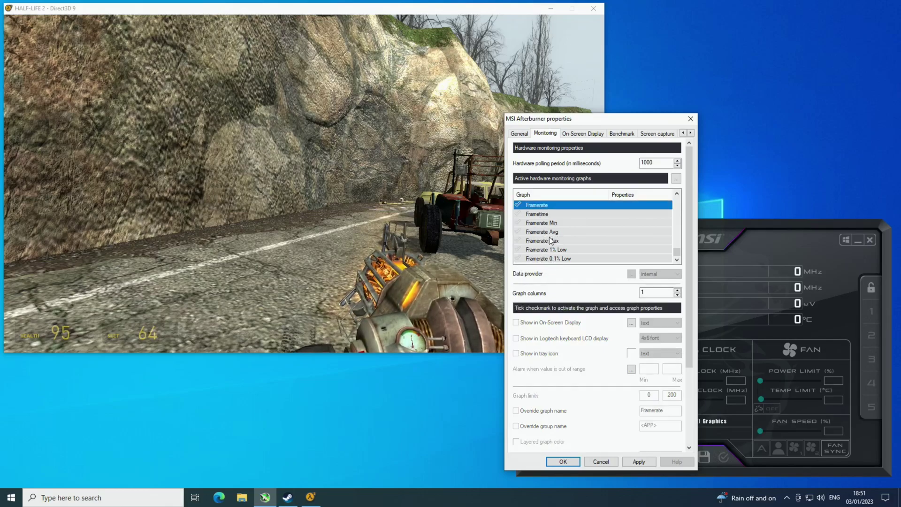
ctrl+click(549, 215)
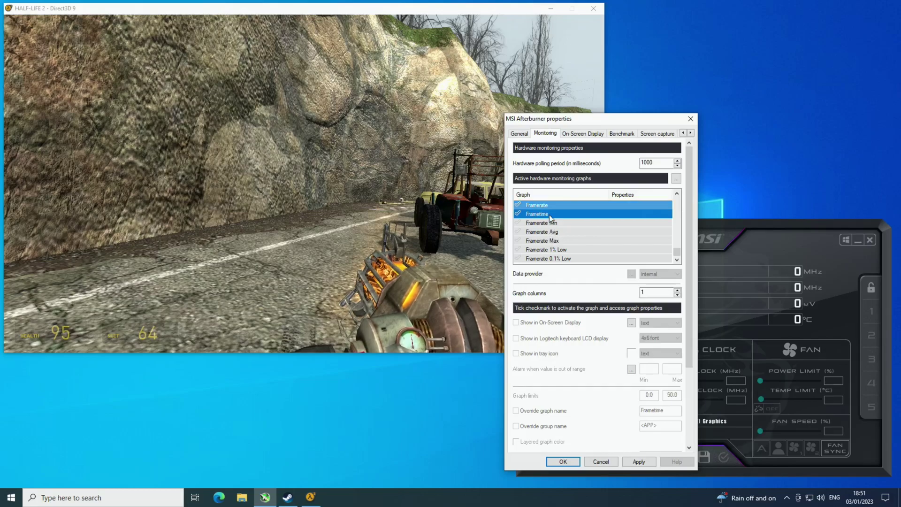
ctrl+click(561, 232)
ctrl+click(557, 250)
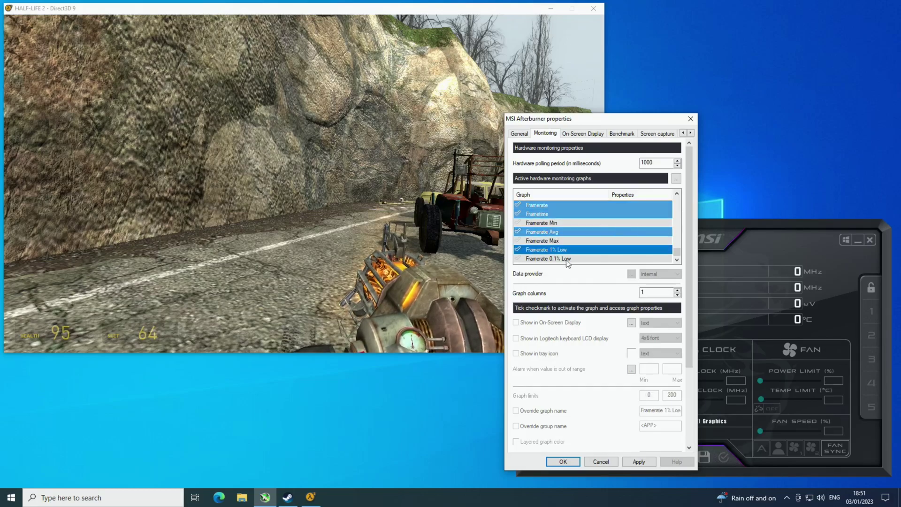
ctrl+click(562, 259)
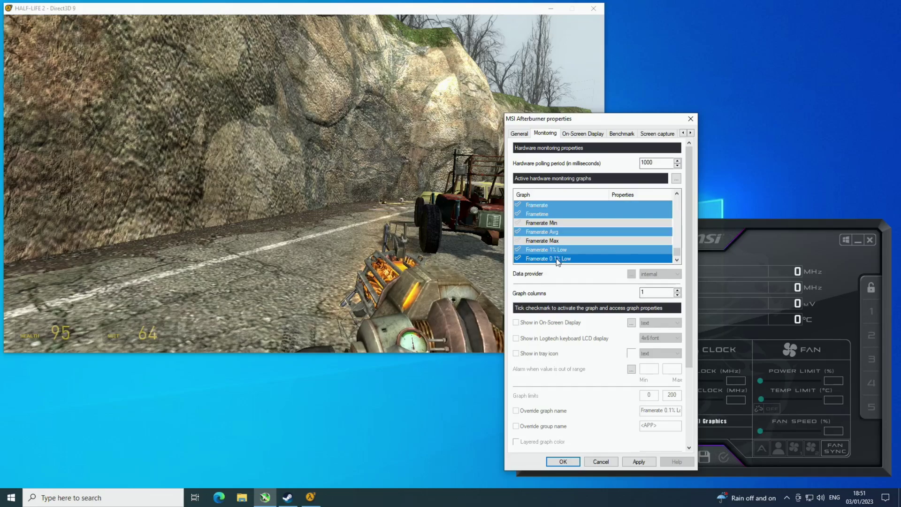
drag(557, 261, 552, 214)
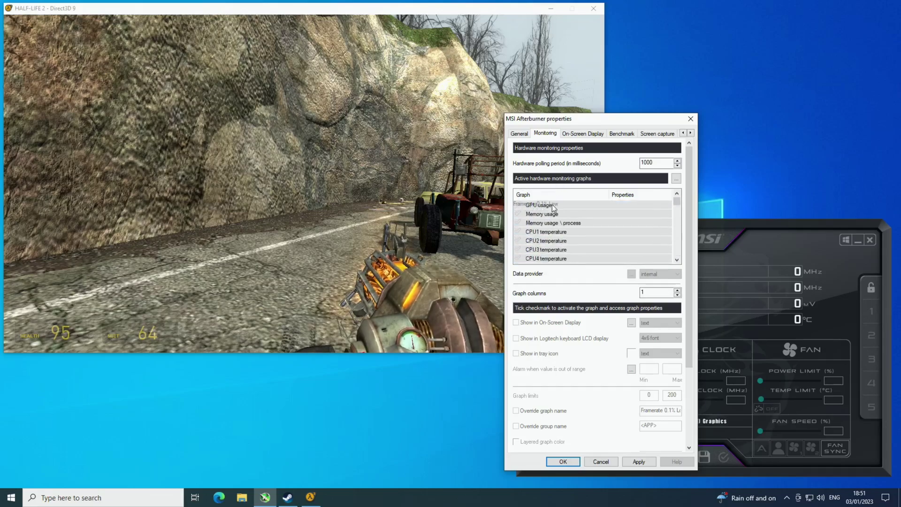
drag(552, 205, 552, 204)
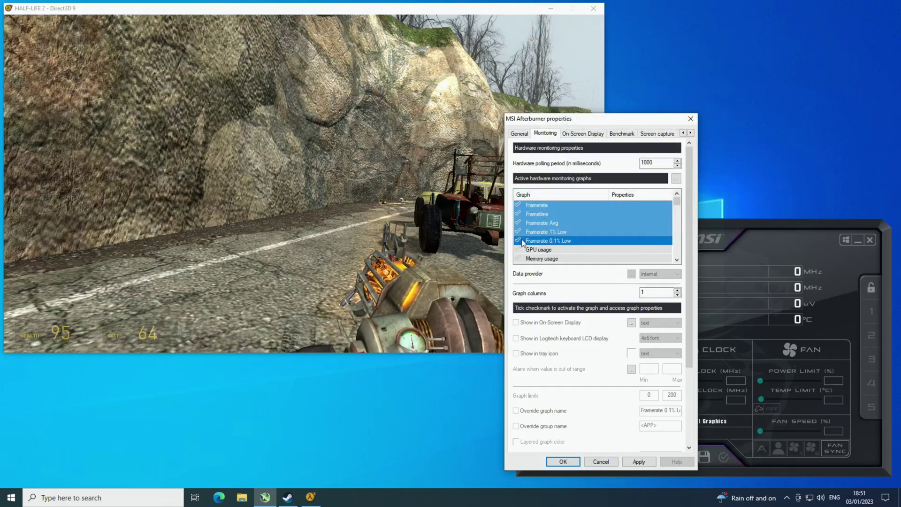
Move the Frametime graph below the other framerate graphs in the monitoring list
click(519, 241)
click(543, 205)
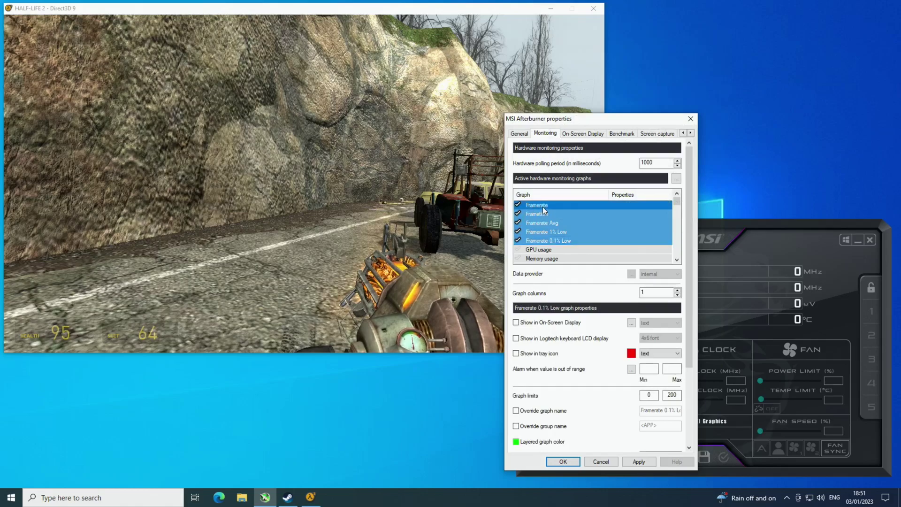
mouse_move(548, 217)
mouse_down()
mouse_move(550, 240)
mouse_move(551, 232)
mouse_up()
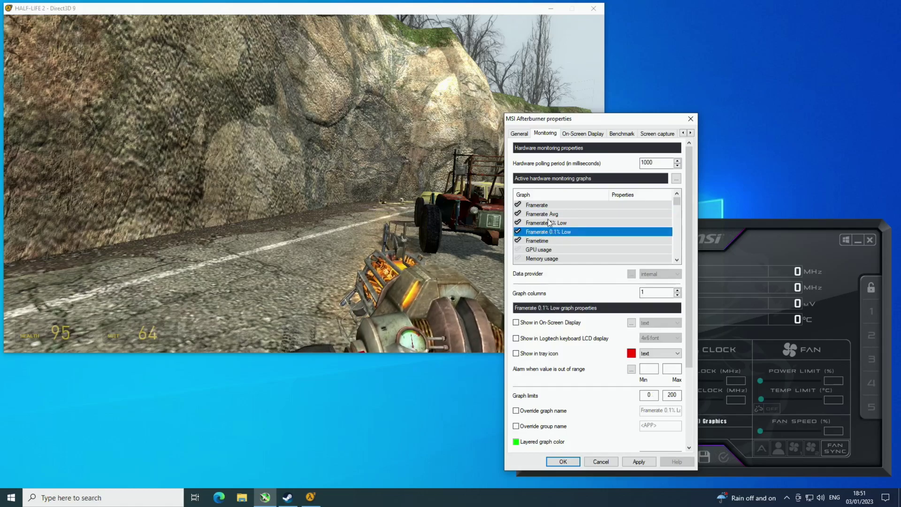
Show the four framerate graphs in the On-Screen Display under the group name FPS and apply
shift+click(542, 204)
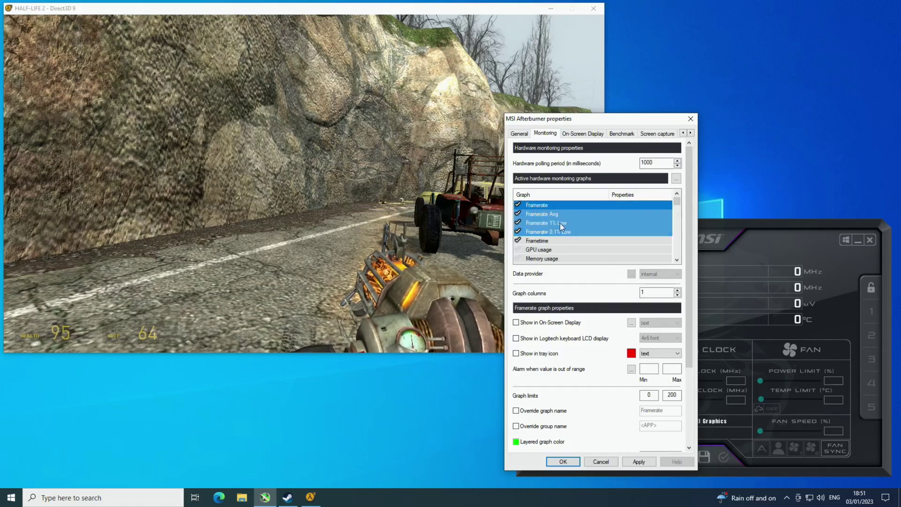
click(517, 323)
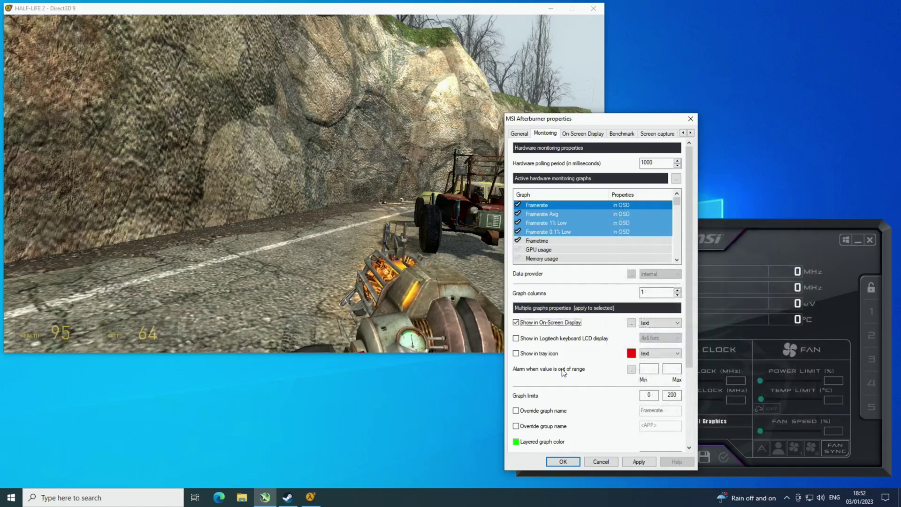
click(520, 427)
key(Tab)
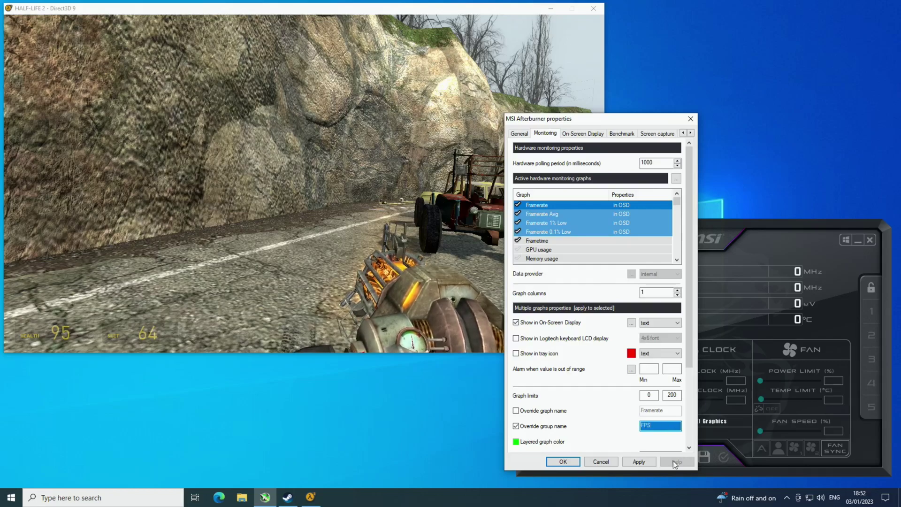
click(641, 459)
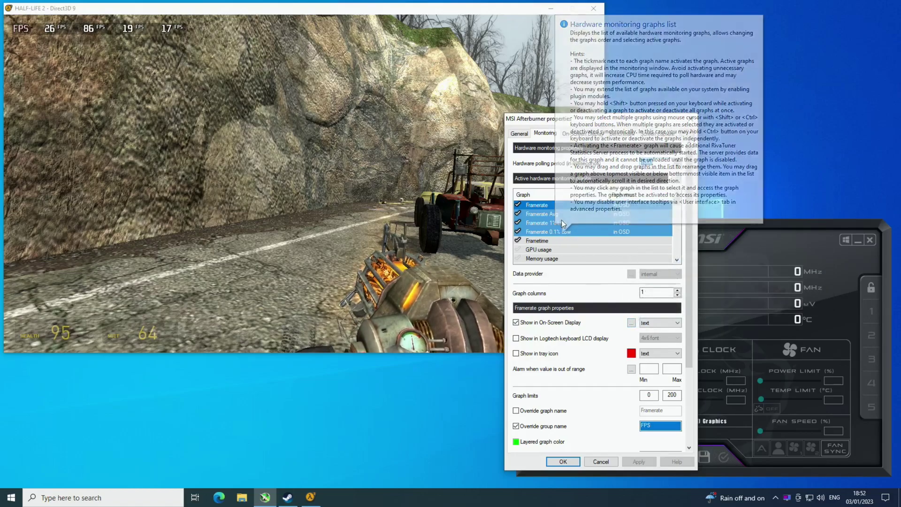
Review the Framerate, 1% Low and 0.1% Low graph settings individually
click(551, 204)
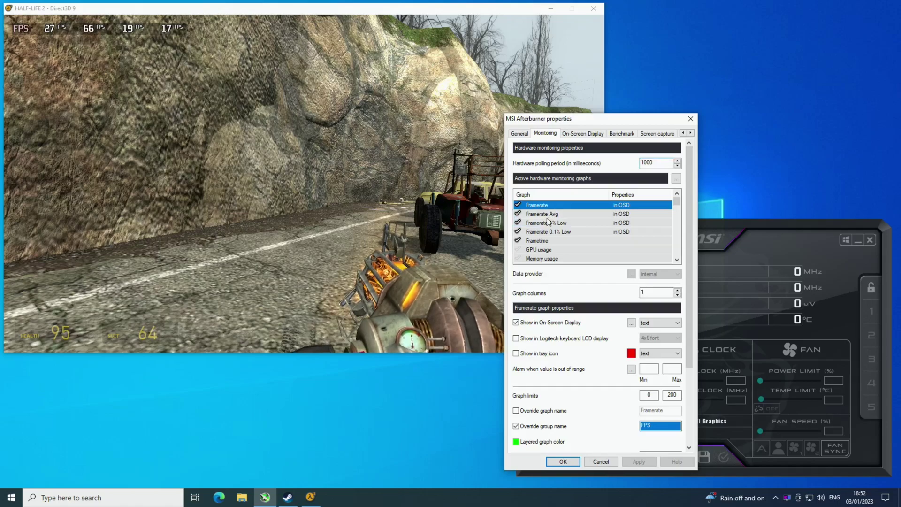
click(559, 224)
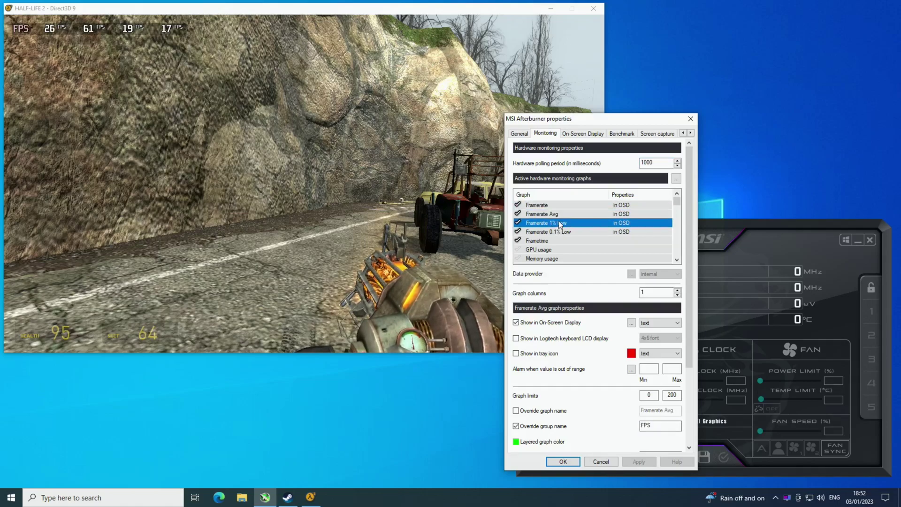
click(561, 233)
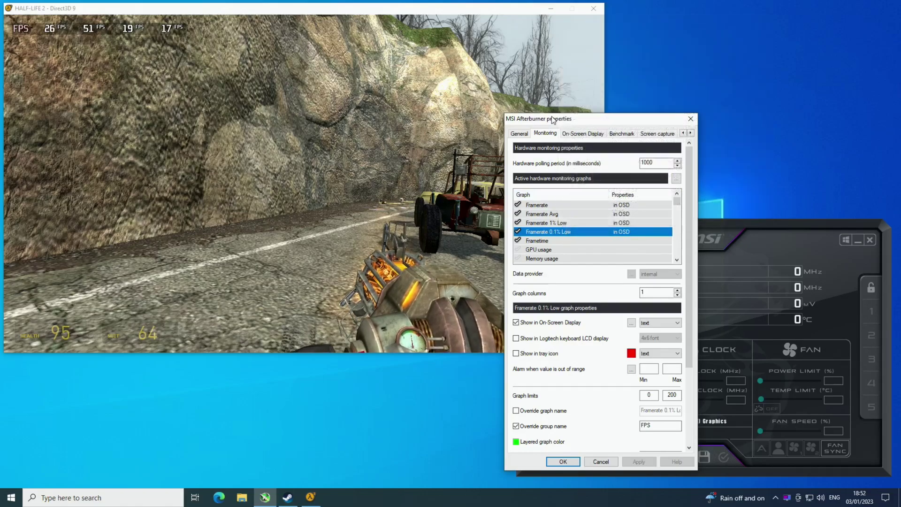
Drag the CPU temperature, CPU usage and CPU clock graphs to the top of the monitoring list
scroll(573, 245, down, 5)
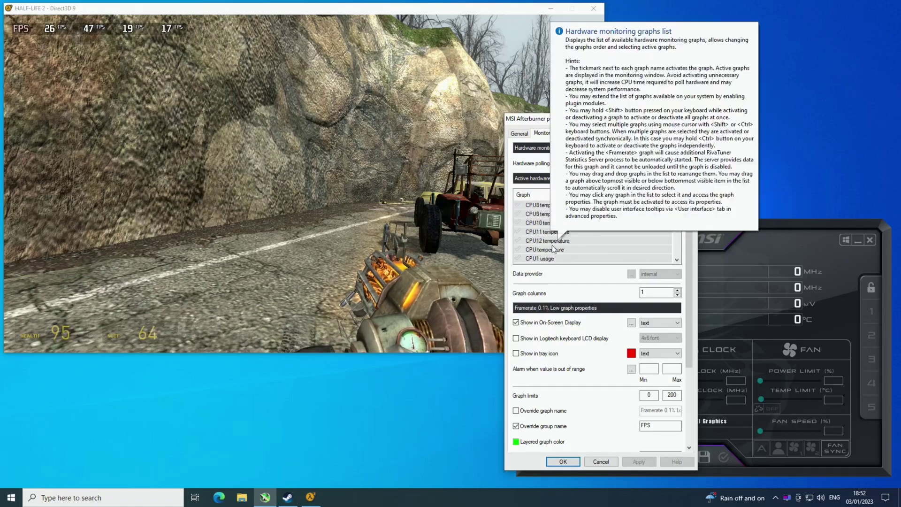
scroll(554, 257, down, 2)
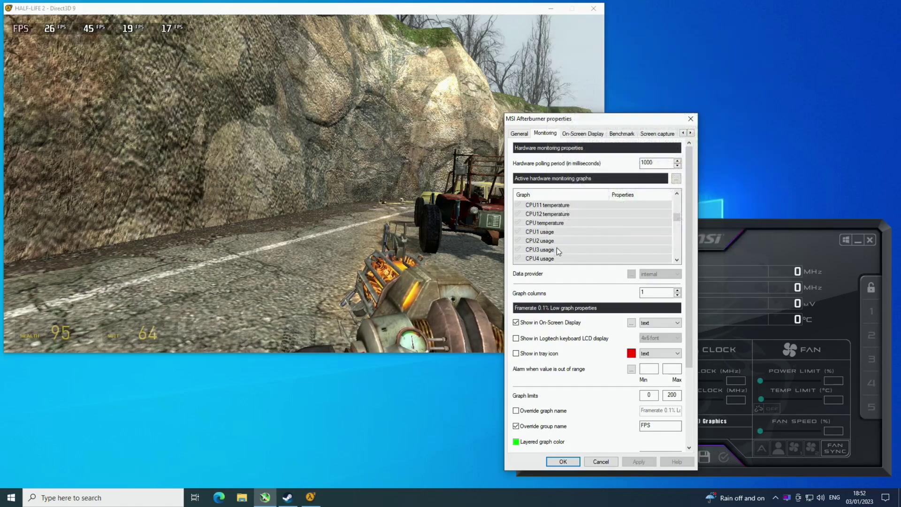
drag(549, 227, 550, 202)
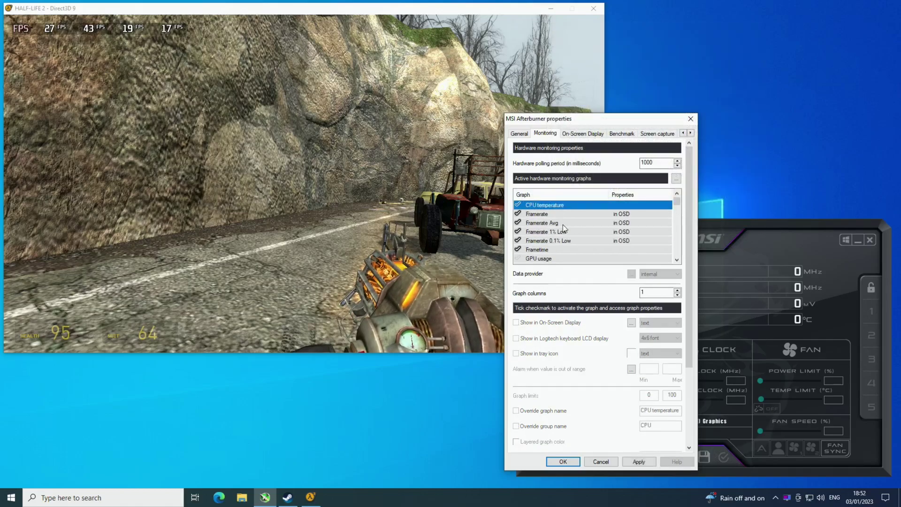
scroll(563, 224, down, 5)
scroll(563, 224, down, 1)
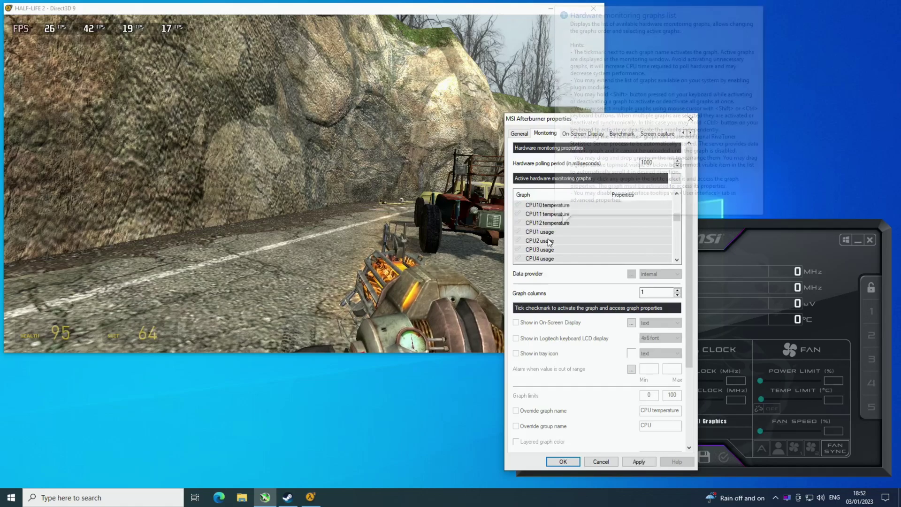
scroll(549, 242, down, 1)
drag(544, 232, 543, 207)
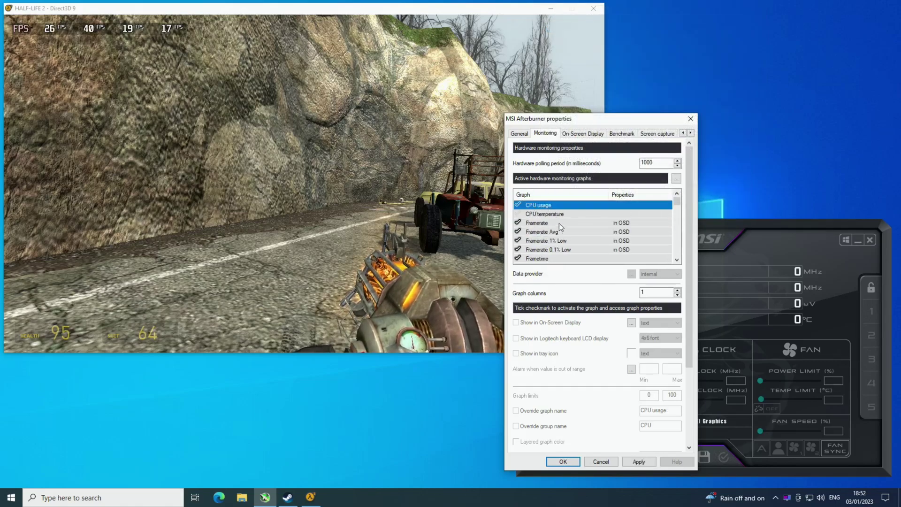
scroll(559, 223, down, 3)
scroll(558, 235, down, 4)
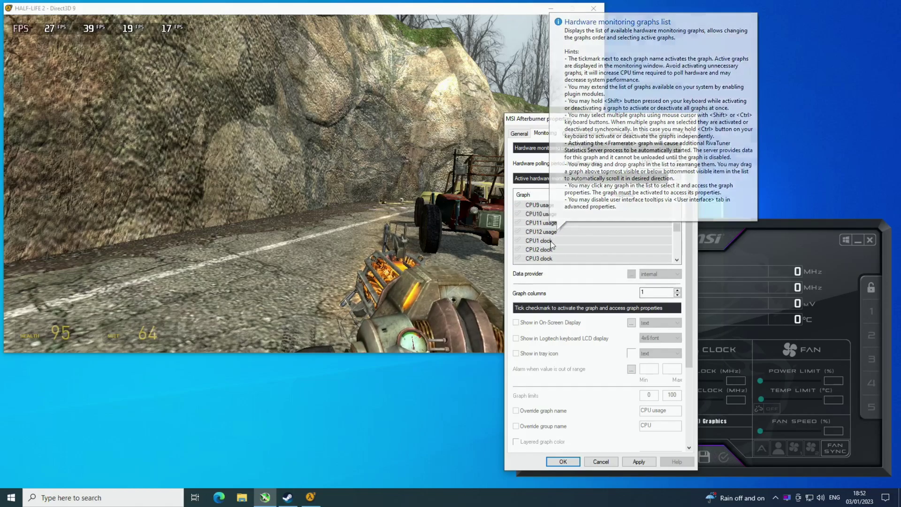
scroll(552, 244, down, 2)
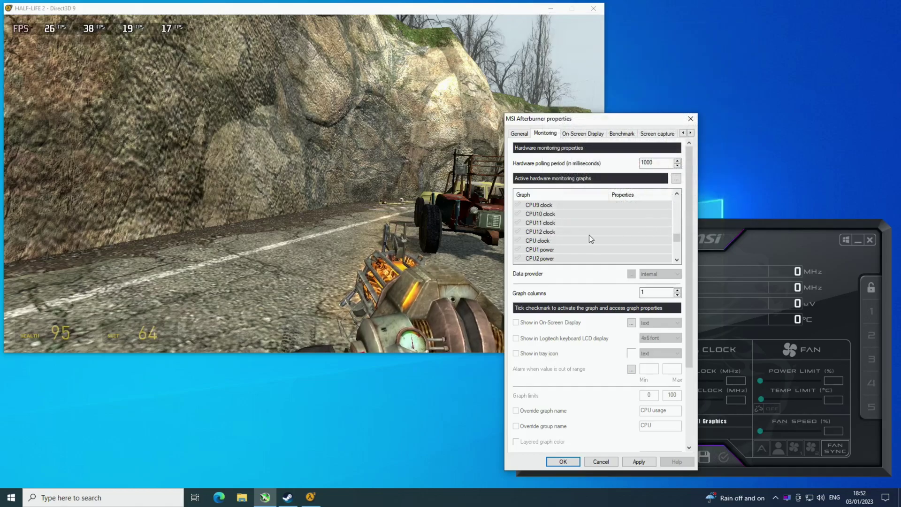
mouse_move(540, 214)
mouse_down()
mouse_move(547, 190)
mouse_move(540, 194)
mouse_move(552, 213)
mouse_up()
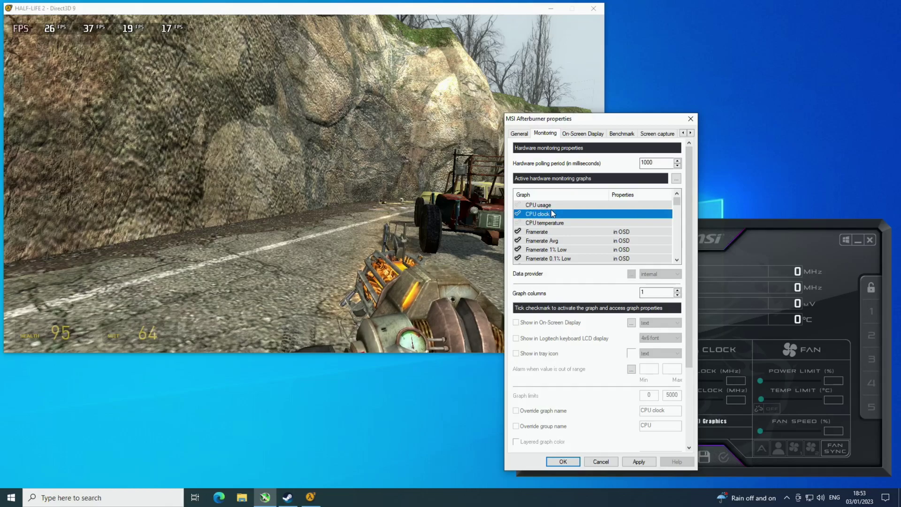
Activate CPU clock, then show CPU usage, clock and temperature in the OSD grouped as 'Ryzen 5 5600G'
click(547, 212)
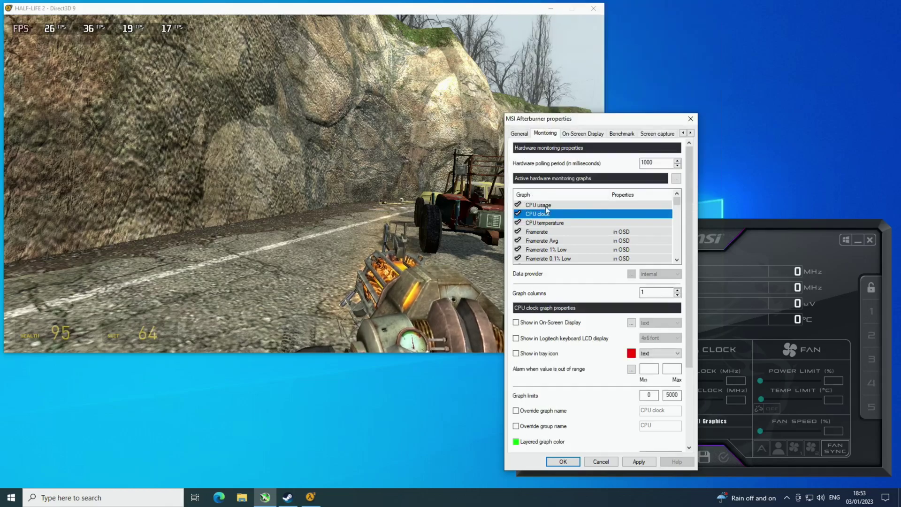
click(537, 205)
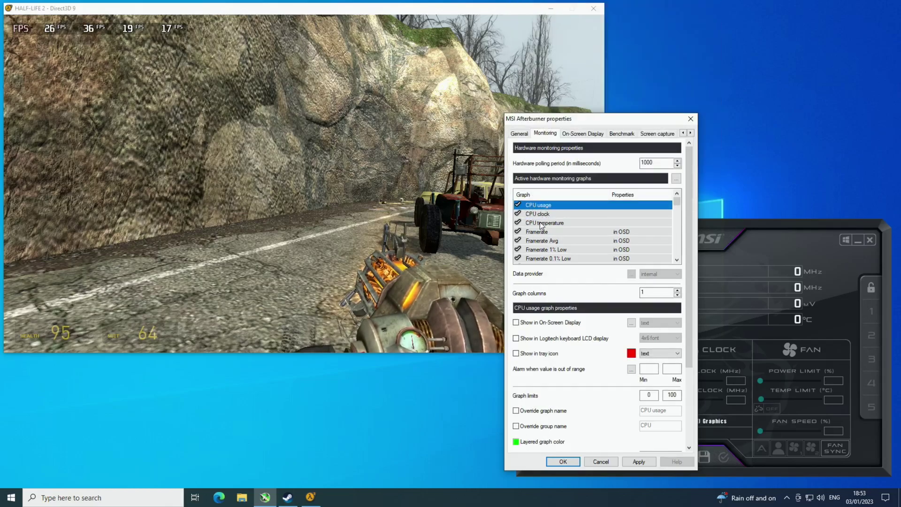
shift+click(541, 223)
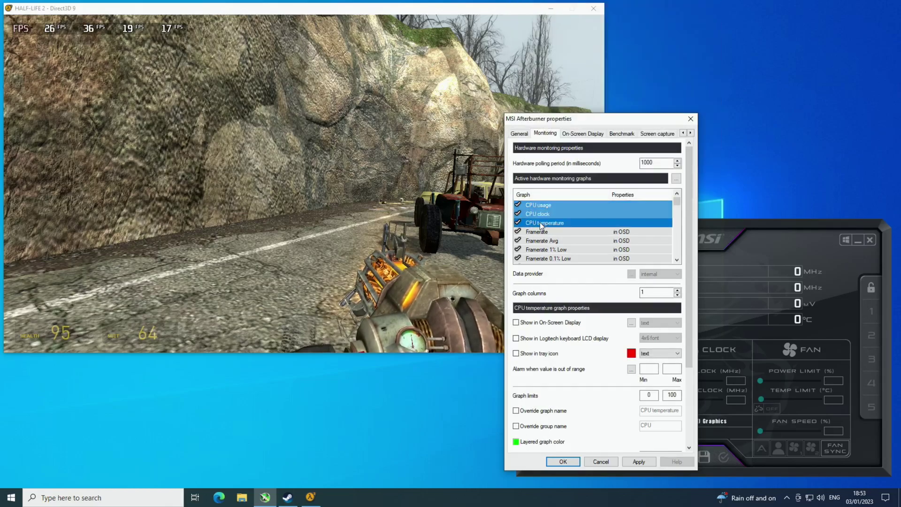
click(519, 324)
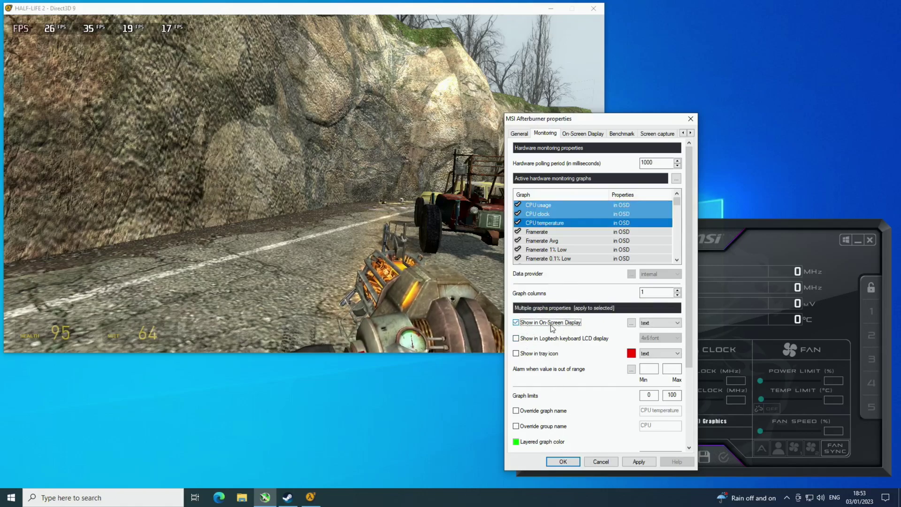
click(516, 426)
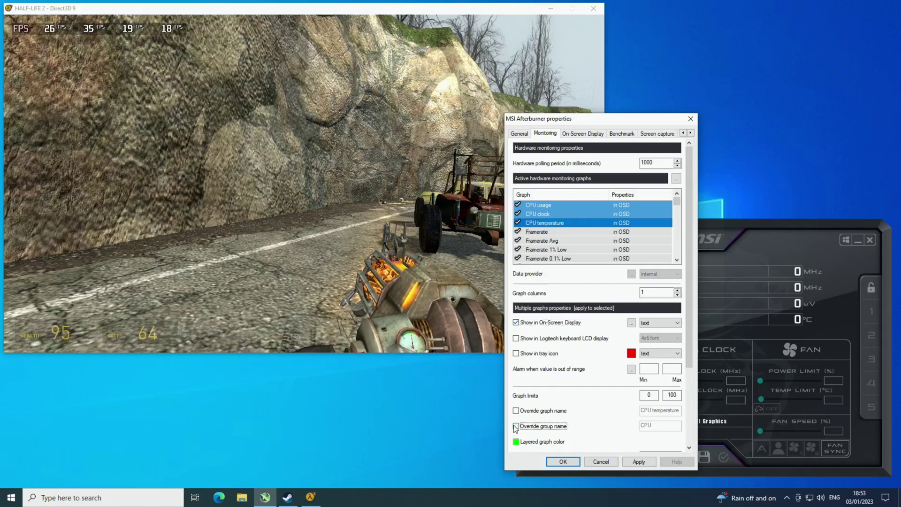
text(C)
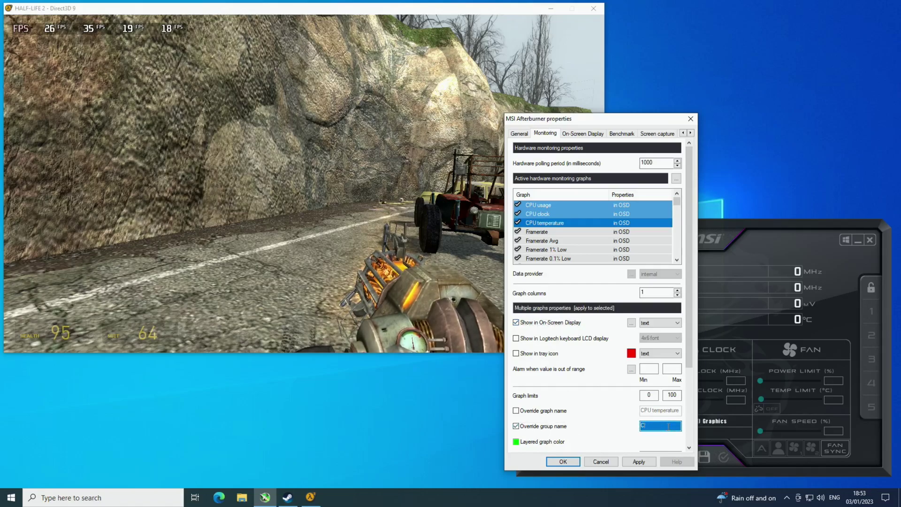
text(Ryze)
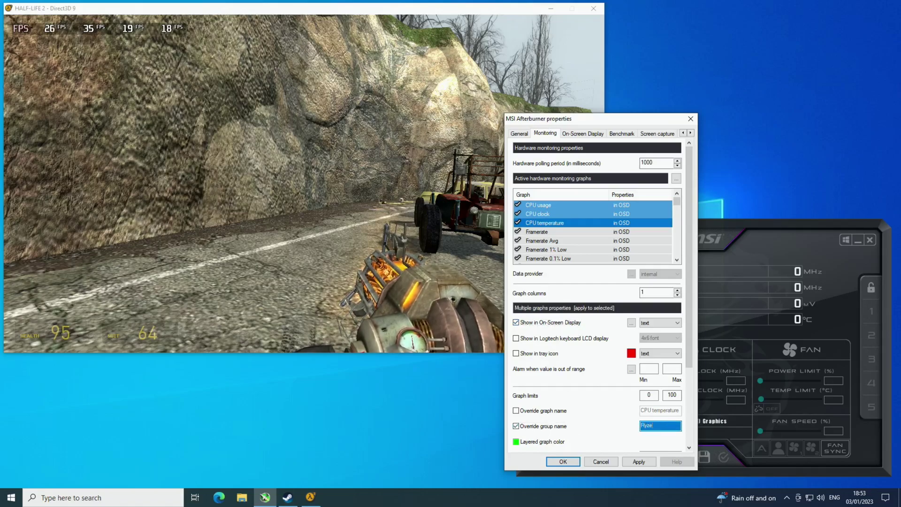
text(n 5 5600G)
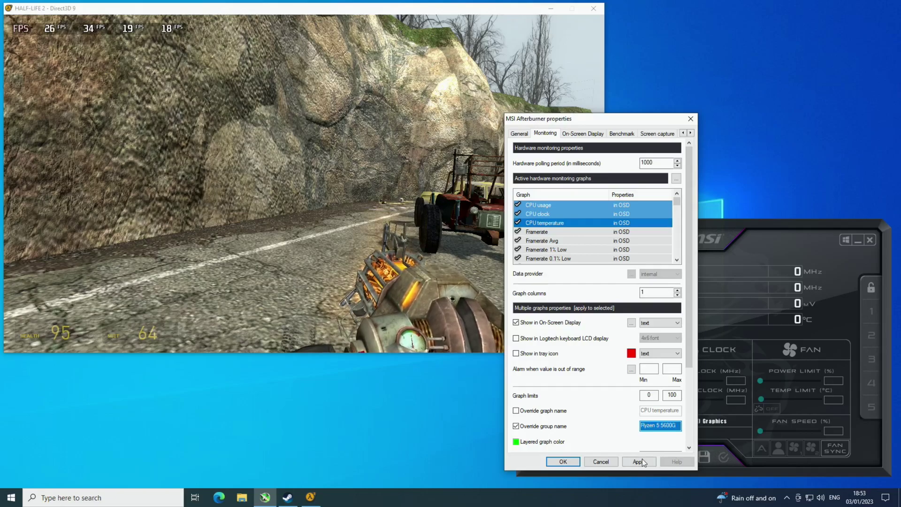
click(640, 460)
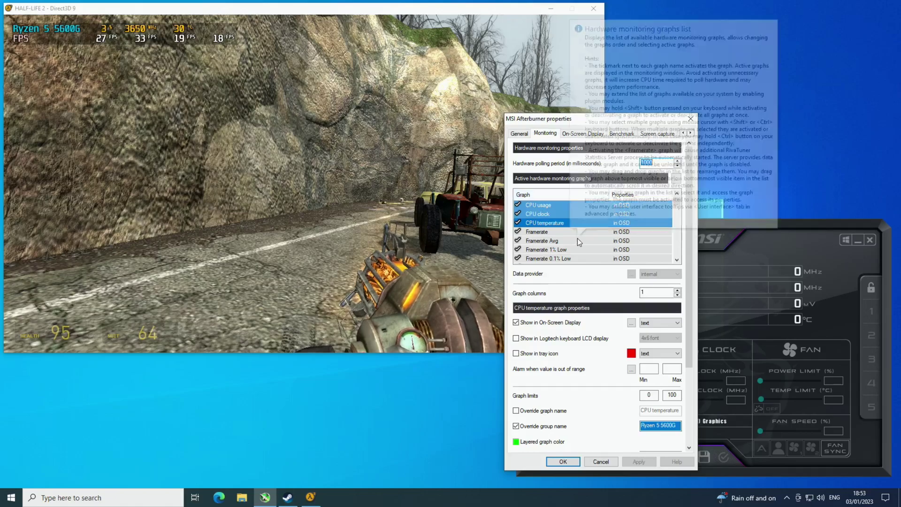
mouse_move(578, 239)
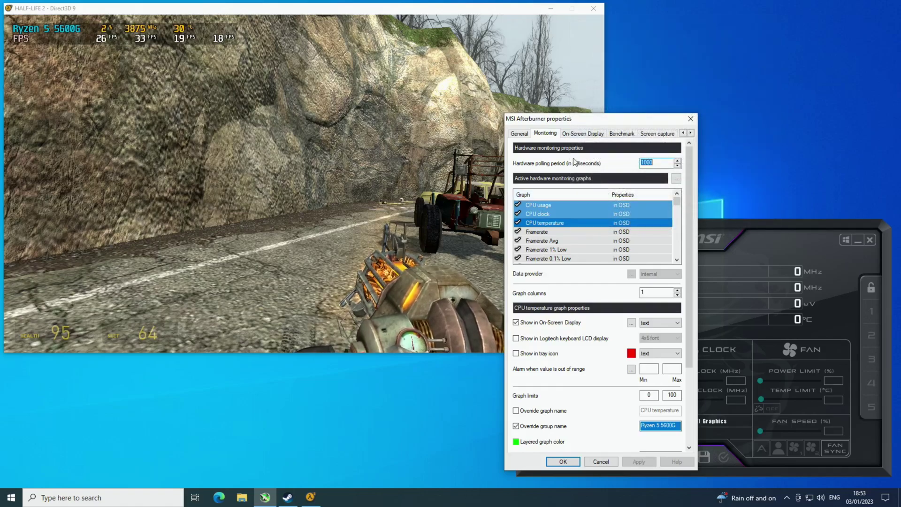
Enable Frametime in the On-Screen Display with the graph display style and apply
scroll(564, 230, down, 1)
click(549, 241)
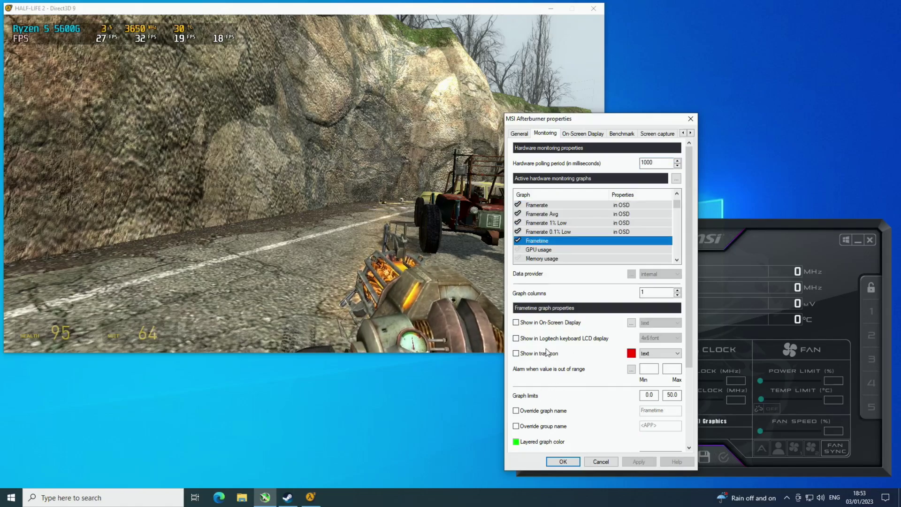
click(516, 324)
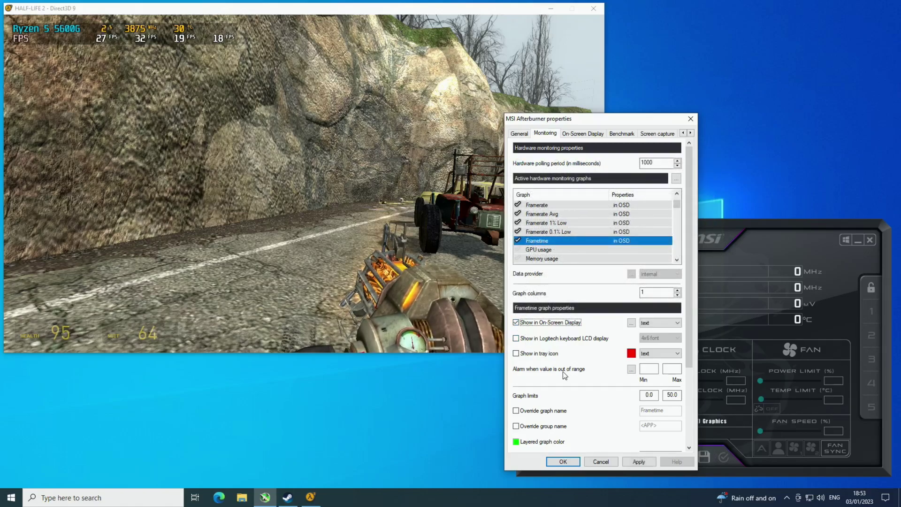
click(677, 322)
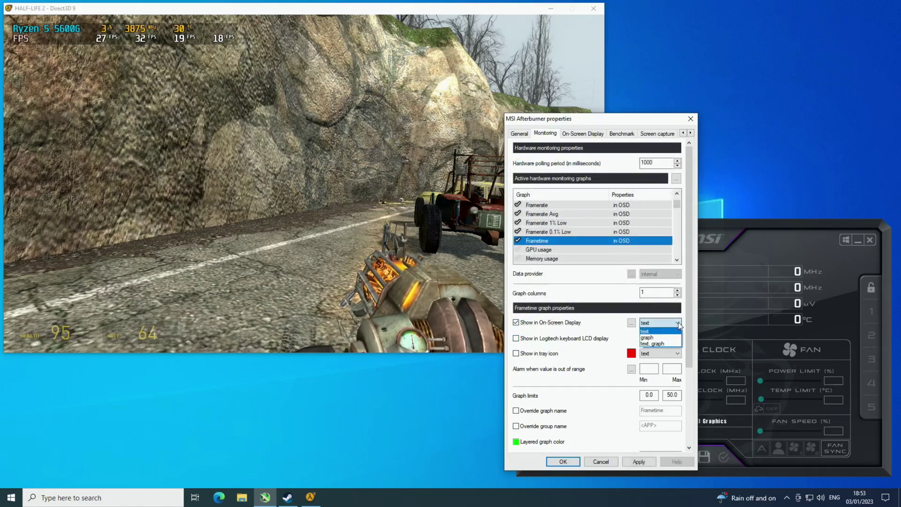
click(657, 338)
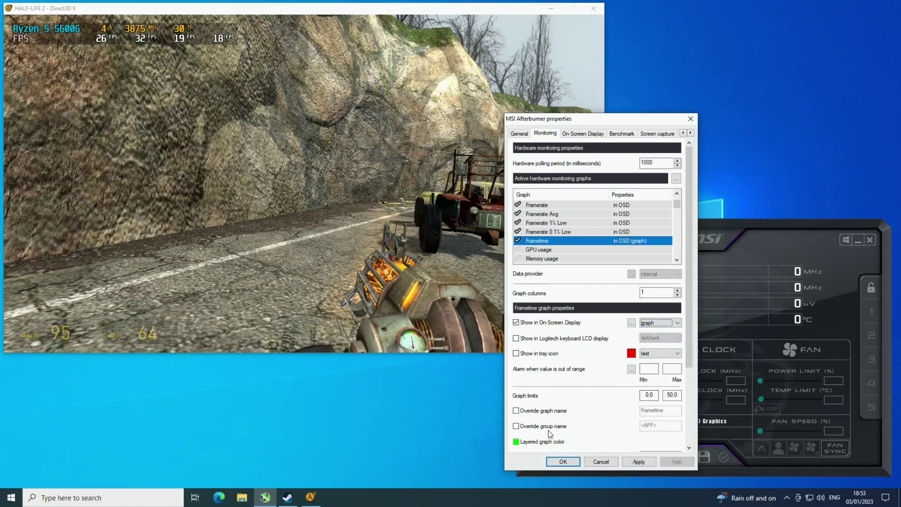
click(639, 460)
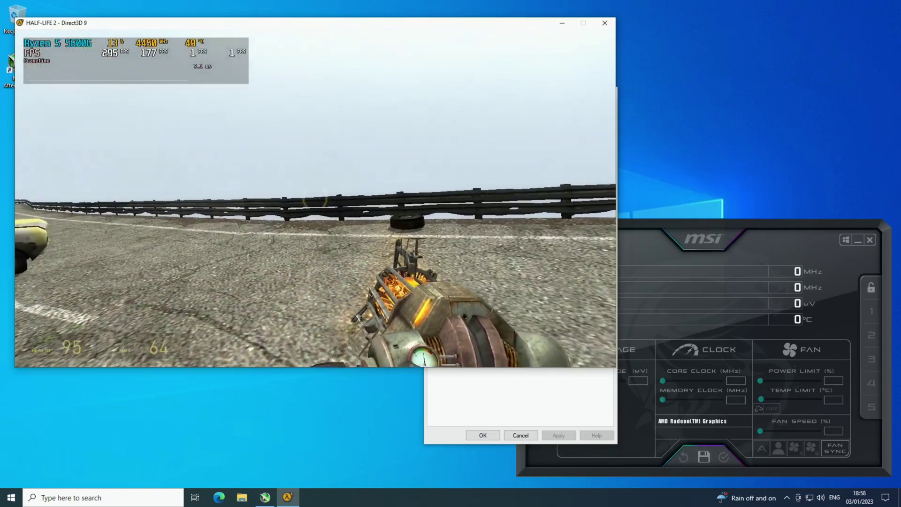
Dismiss the Start menu and confirm the Afterburner properties with OK
key(super)
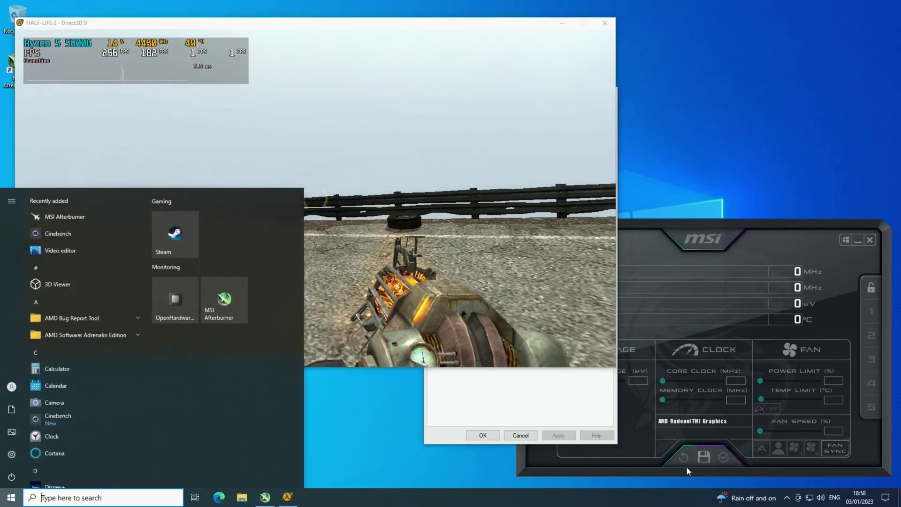
click(568, 413)
click(485, 434)
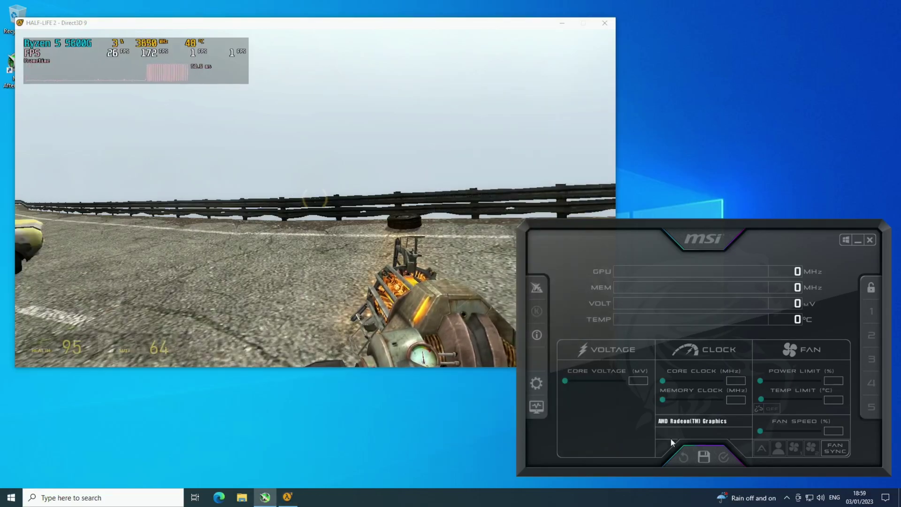
Show RivaTuner Statistics Server from its tray icon and move its window over the game
click(788, 499)
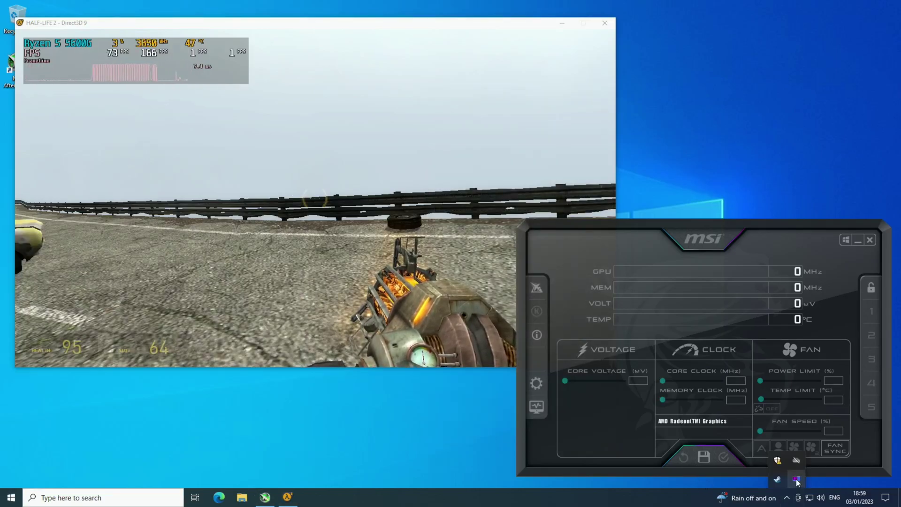
right_click(796, 457)
click(811, 461)
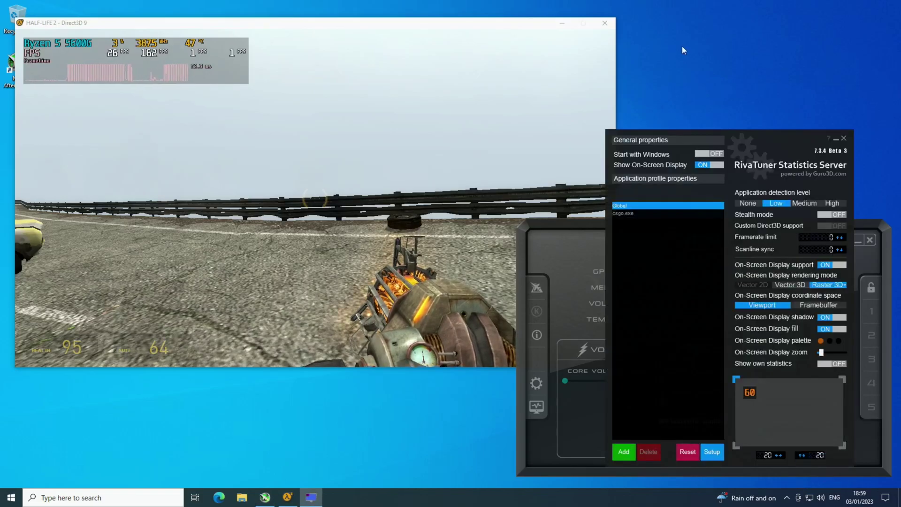
drag(729, 133, 484, 118)
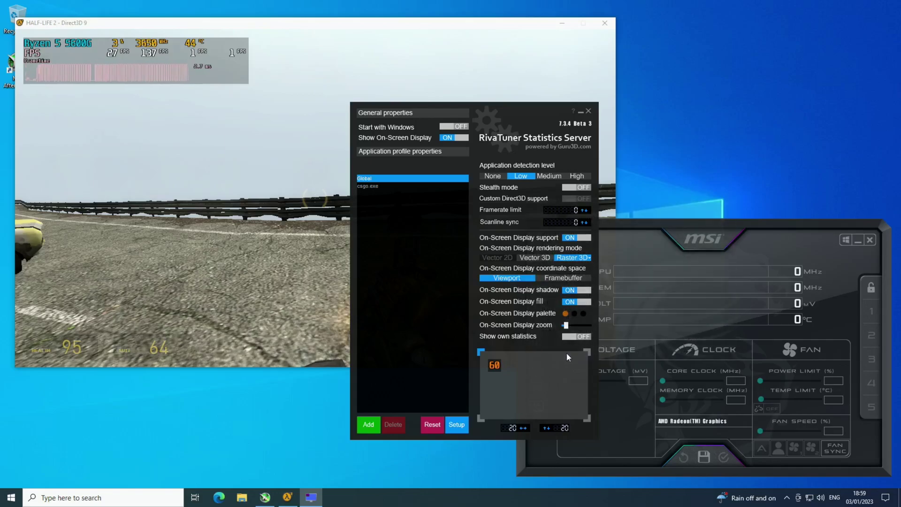
Keep On-Screen Display fill enabled and set the overlay offset to 20, 20
click(578, 304)
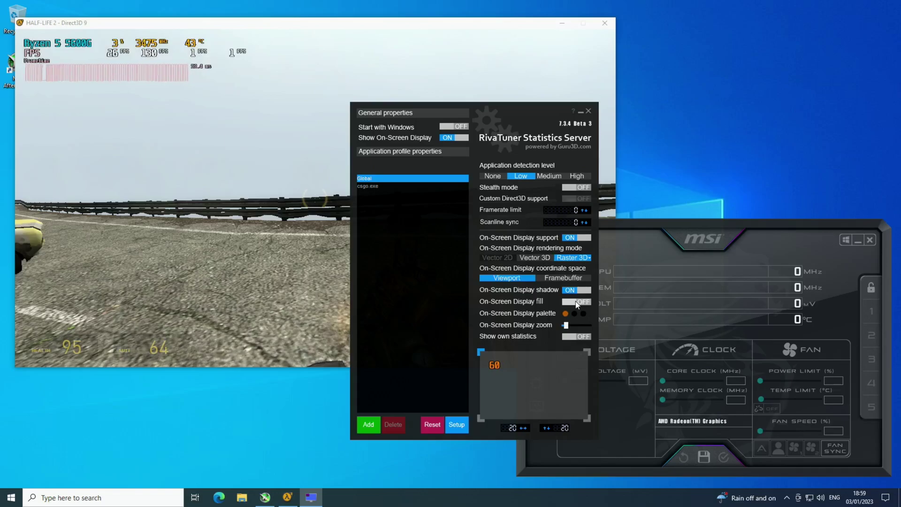
click(576, 302)
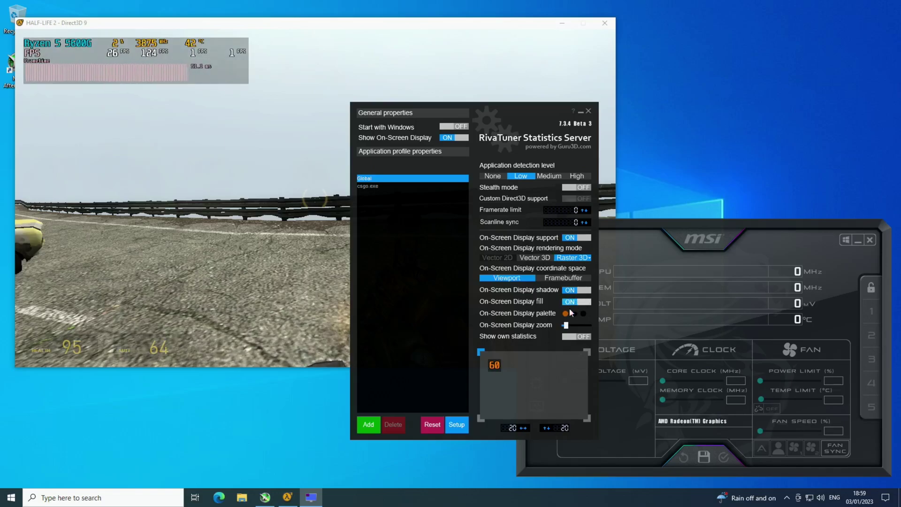
drag(519, 426, 525, 426)
drag(518, 120, 536, 117)
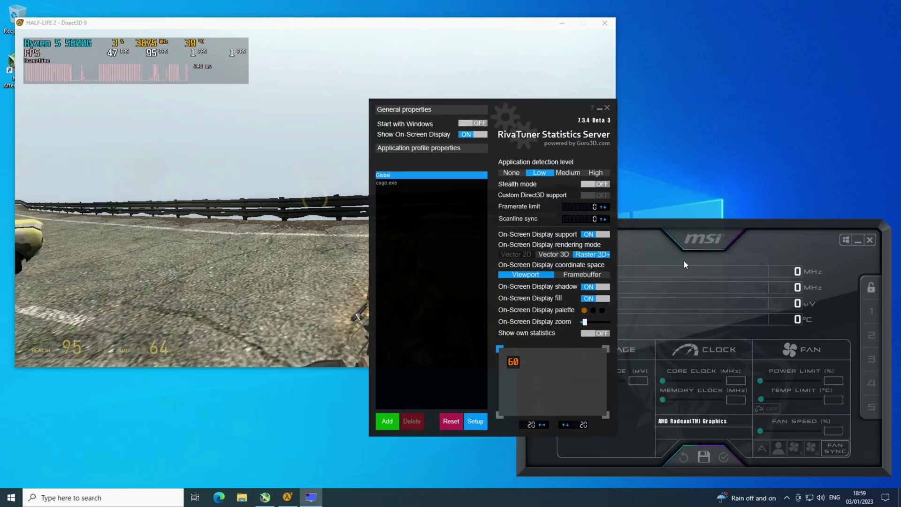
Minimize the RivaTuner Statistics Server and MSI Afterburner windows, leaving Half-Life 2 with its overlay
click(701, 222)
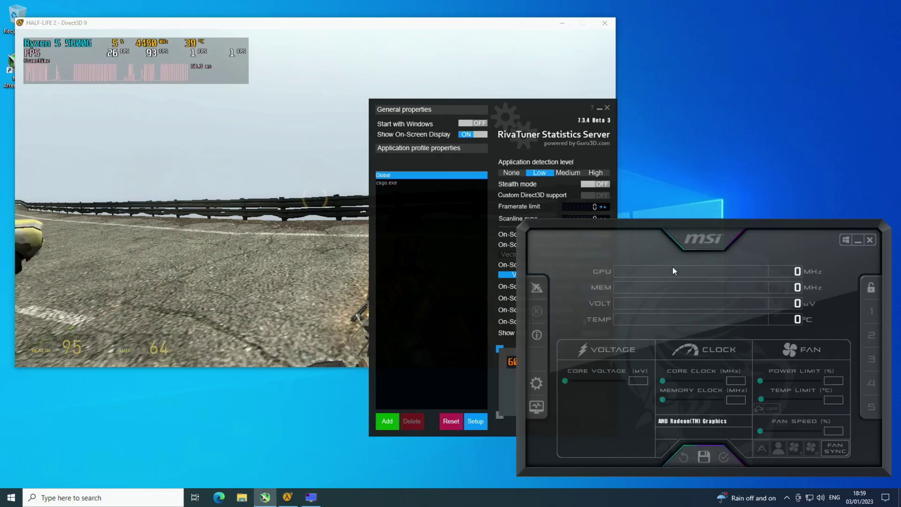
click(525, 118)
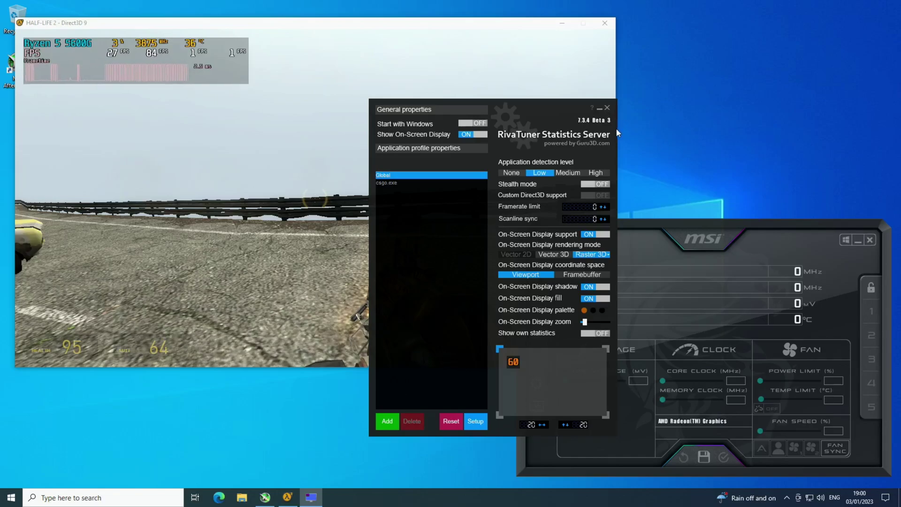
click(599, 108)
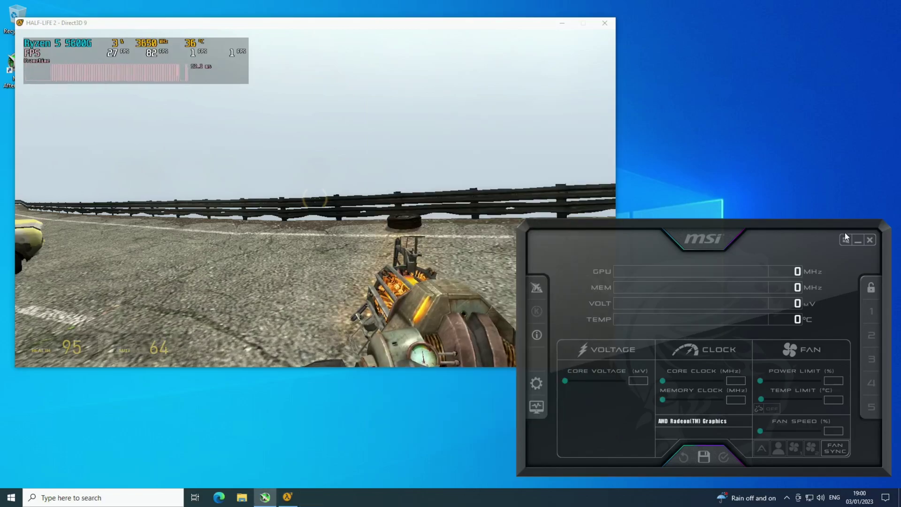
click(858, 242)
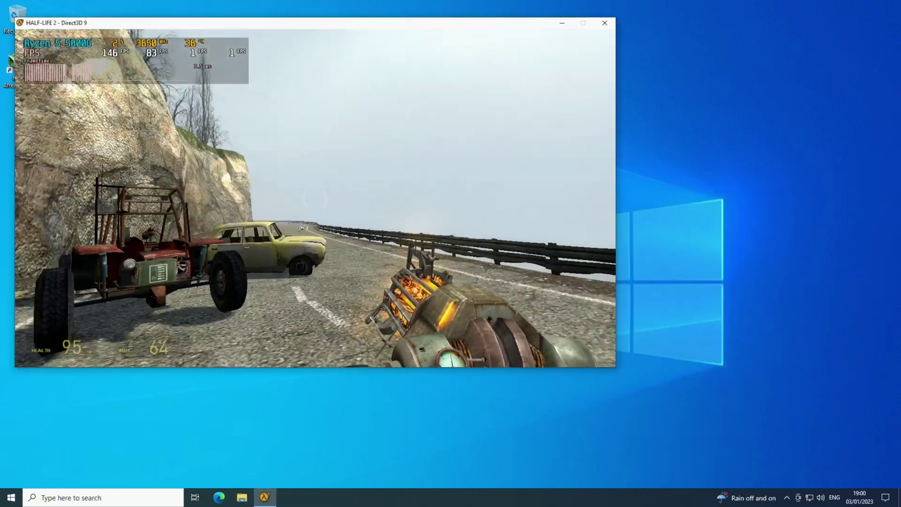